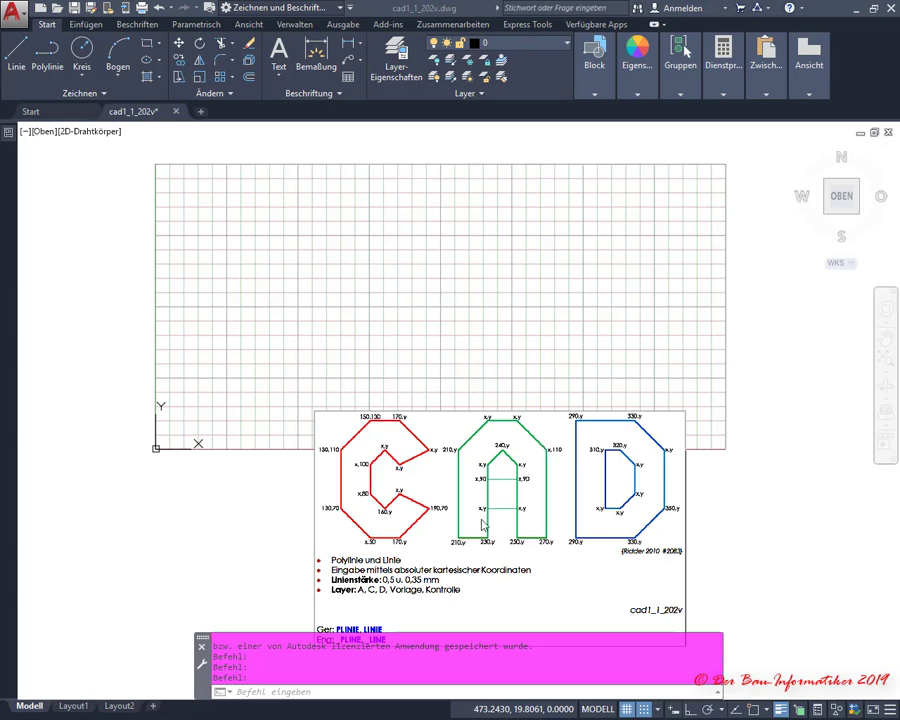
Zoom in and out on the template to view the grid beside the C, A, D reference sheet
scroll(438, 497, up, 2)
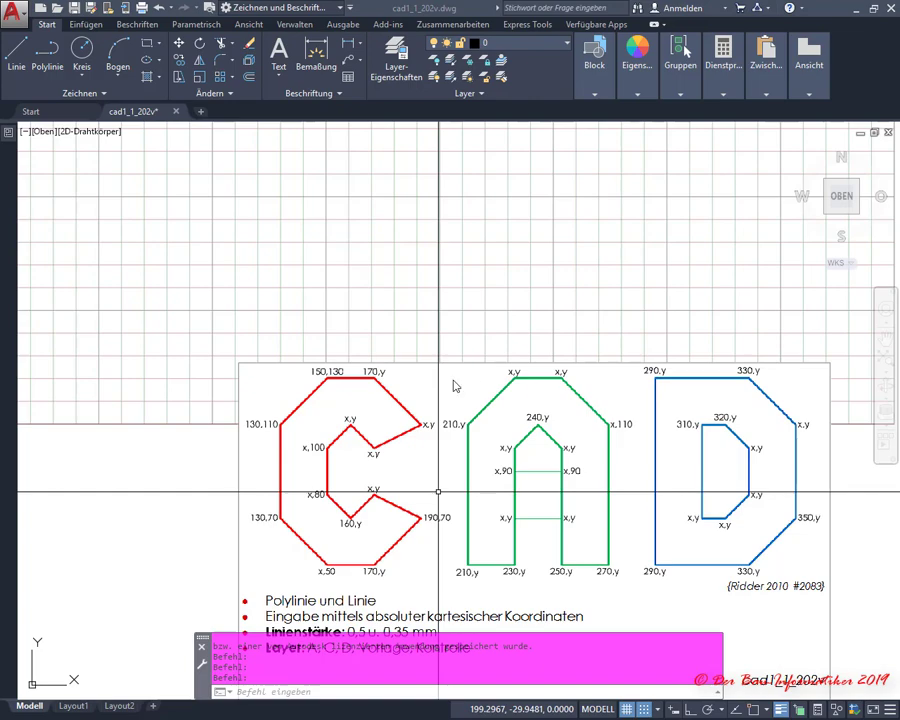
scroll(455, 382, down, 2)
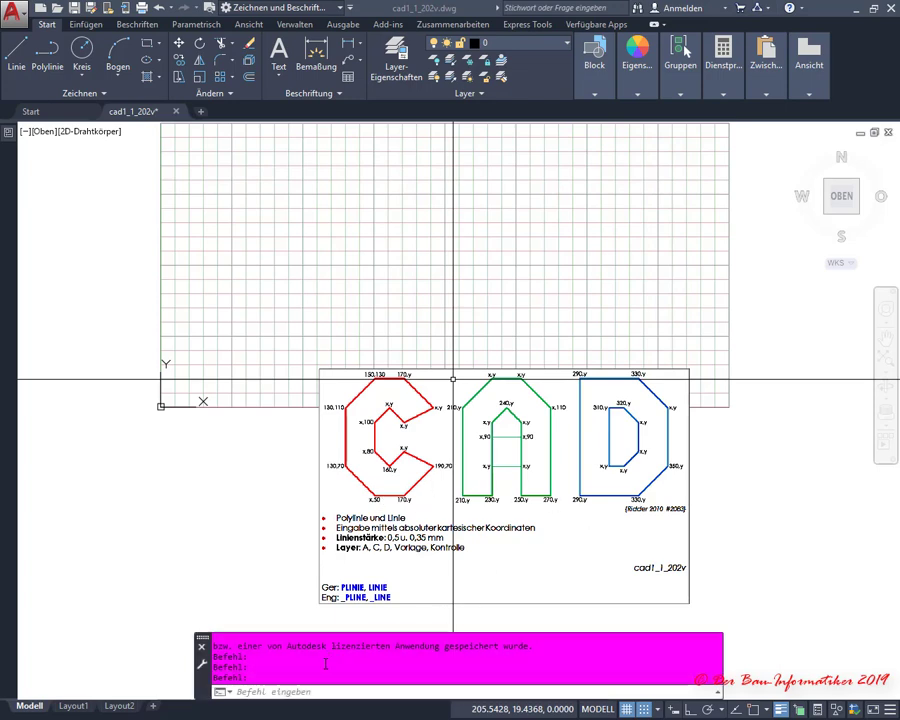
Turn on grid snap and make red layer C the current layer
click(643, 709)
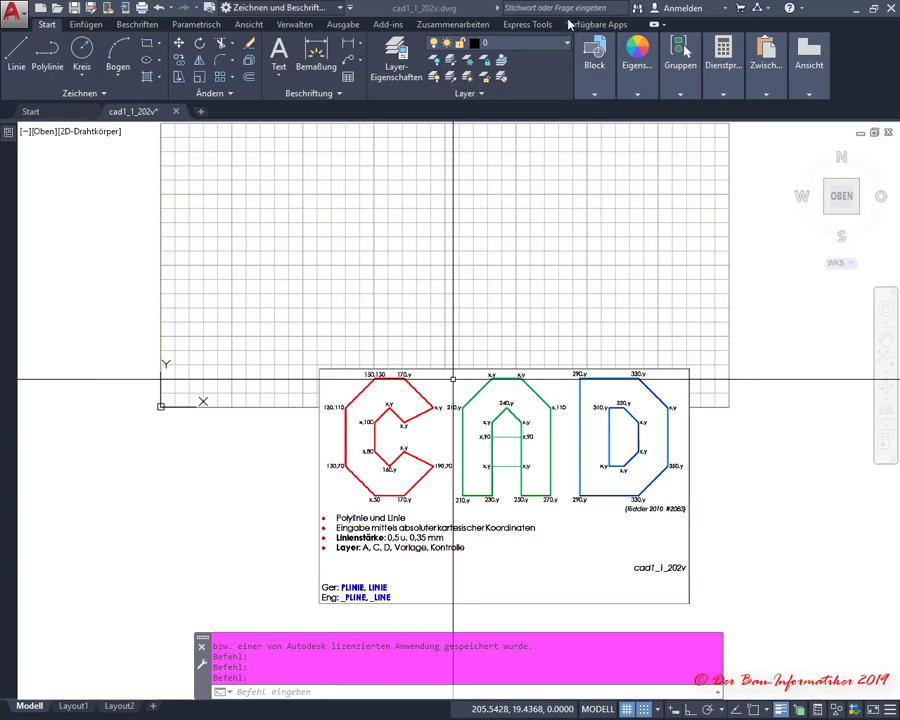
click(510, 43)
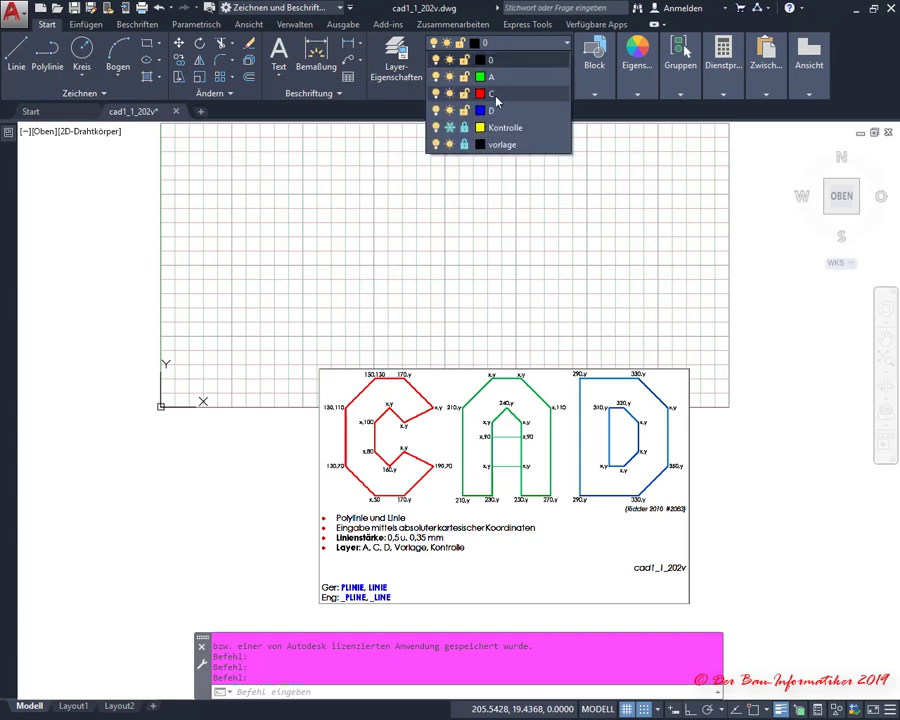
click(500, 93)
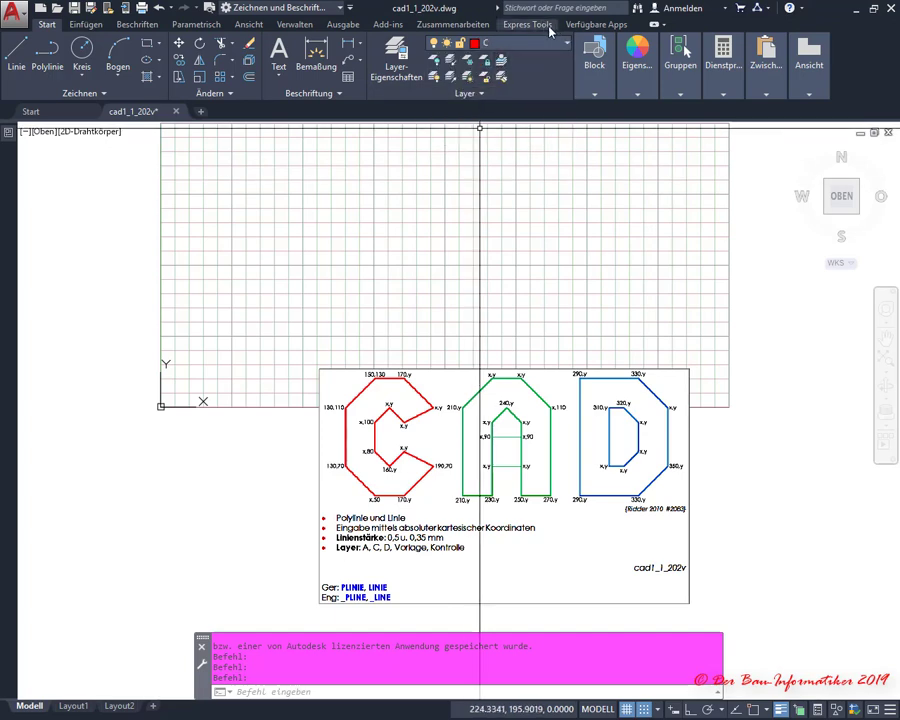
Review the layer's colour and 0.50 mm lineweight settings, then bring up the Layer Properties Manager
click(636, 95)
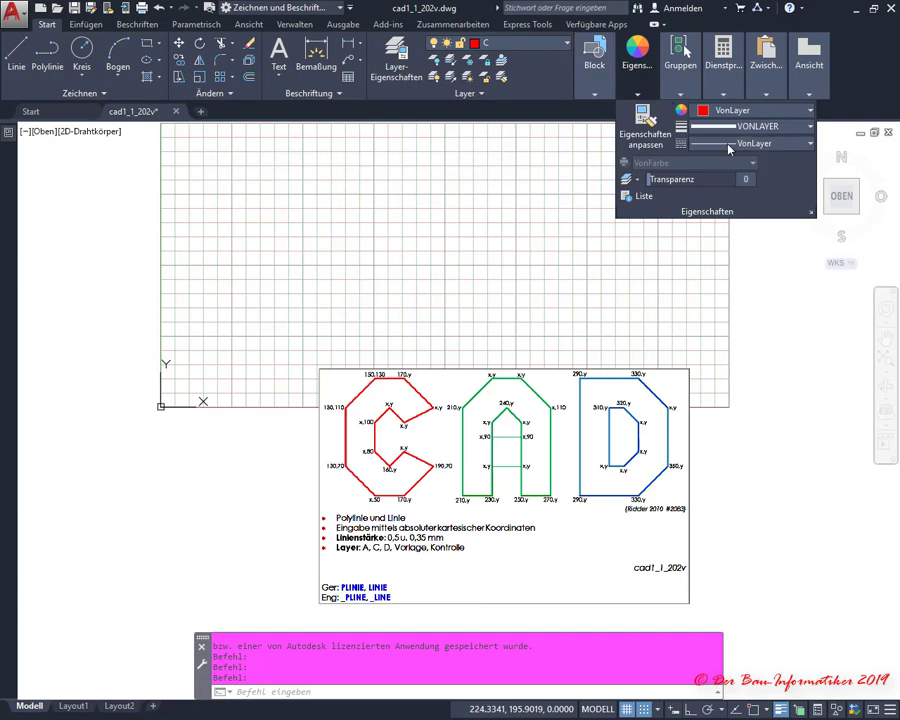
click(809, 75)
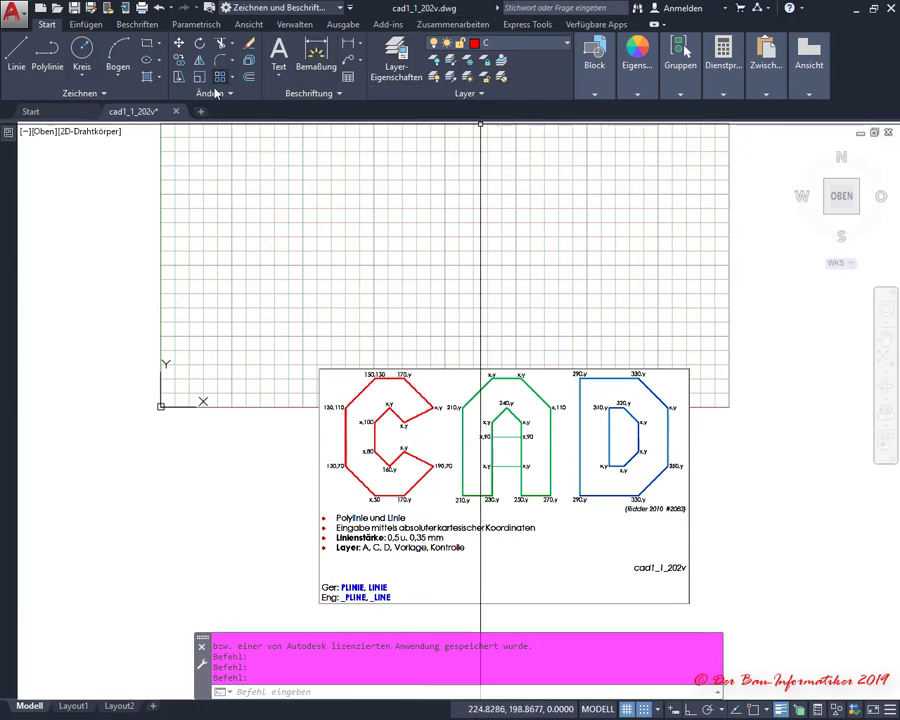
click(637, 70)
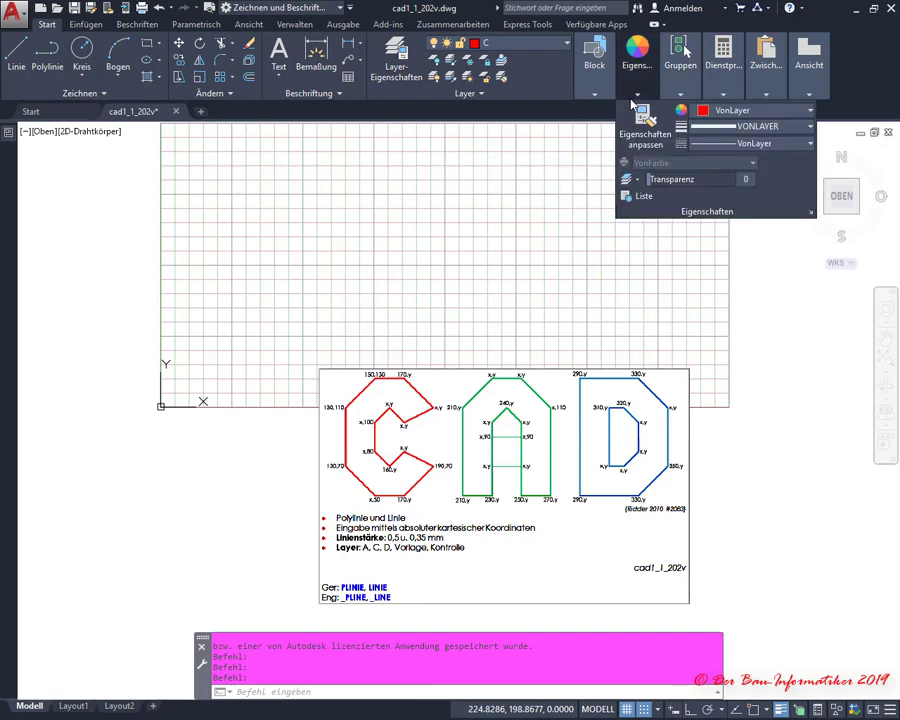
click(396, 68)
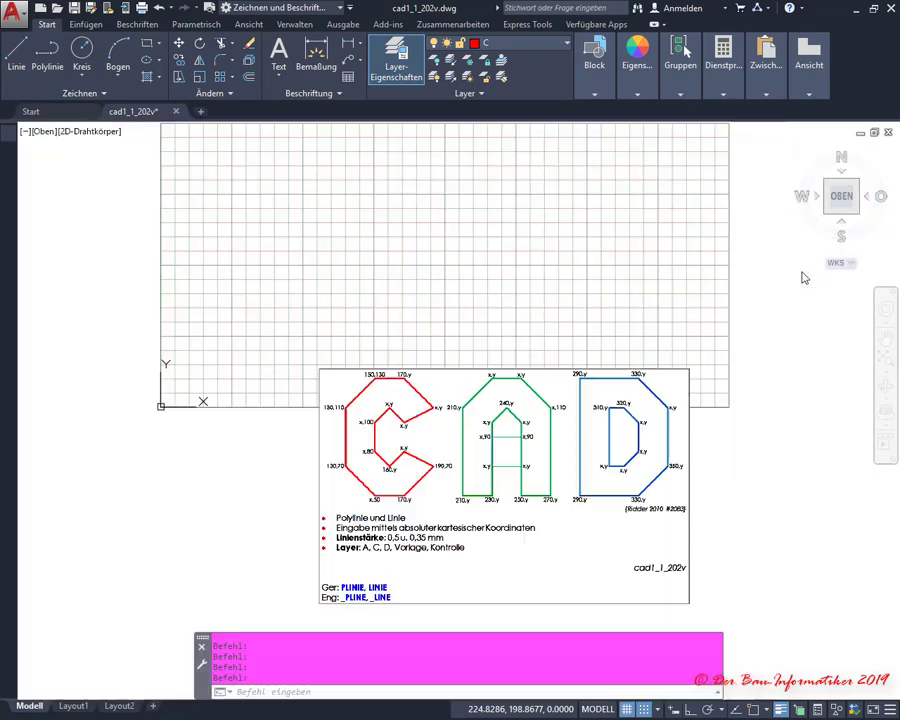
Frame the upper grid area and start a polyline at 190,70
scroll(243, 153, up, 2)
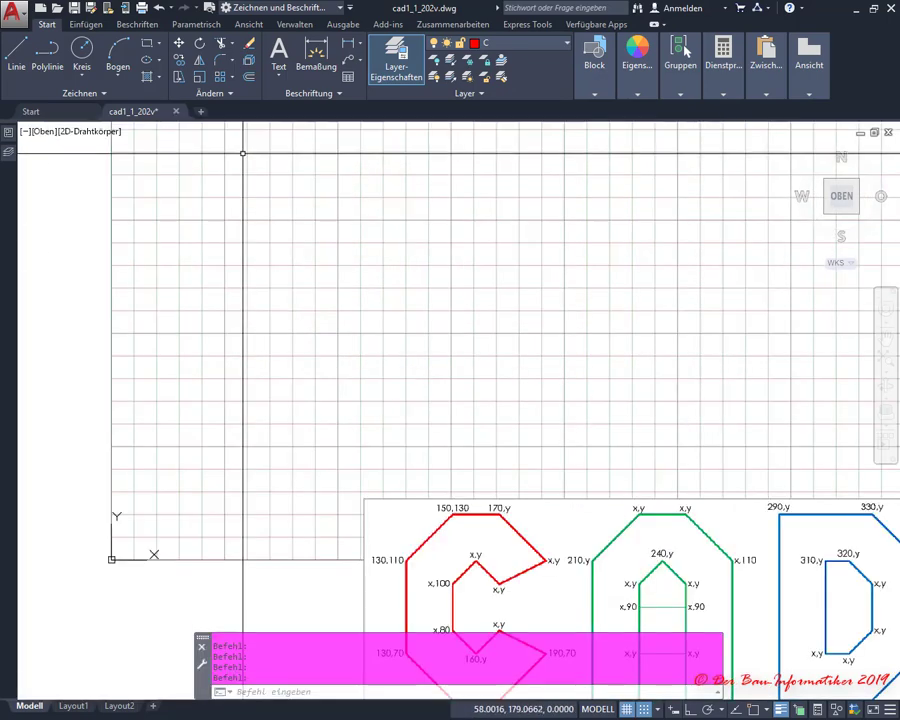
scroll(246, 161, down, 2)
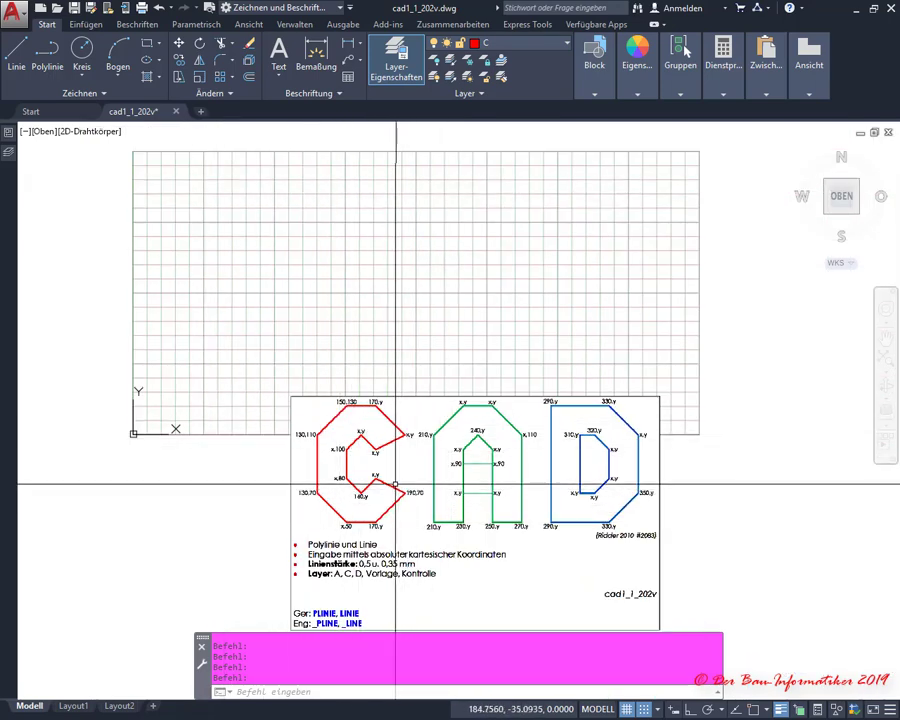
scroll(223, 224, up, 2)
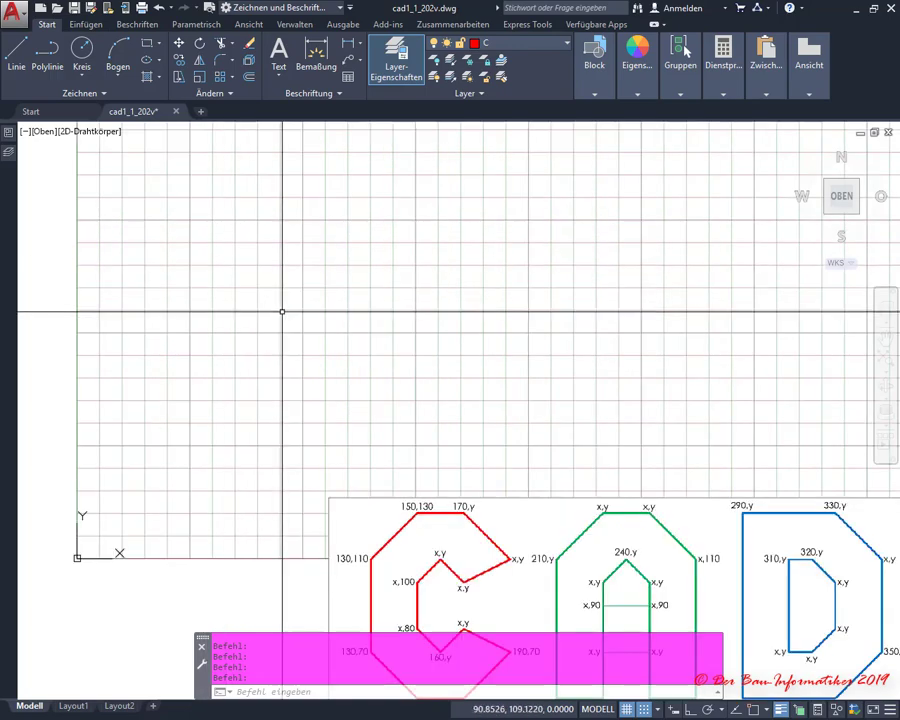
middle_drag(282, 312, 202, 160)
click(47, 50)
text(190,7)
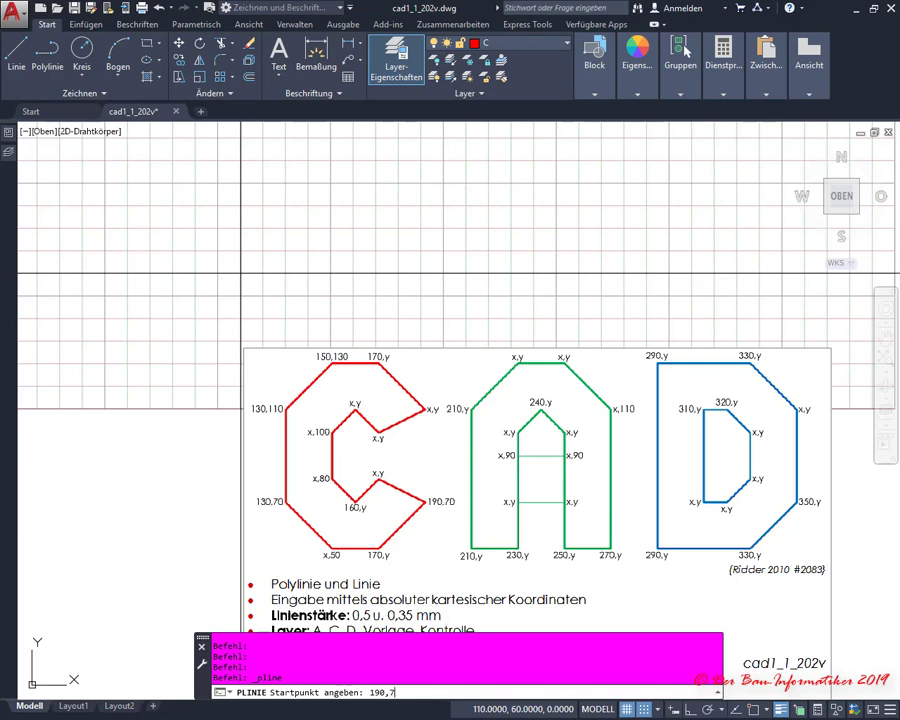
key(Return)
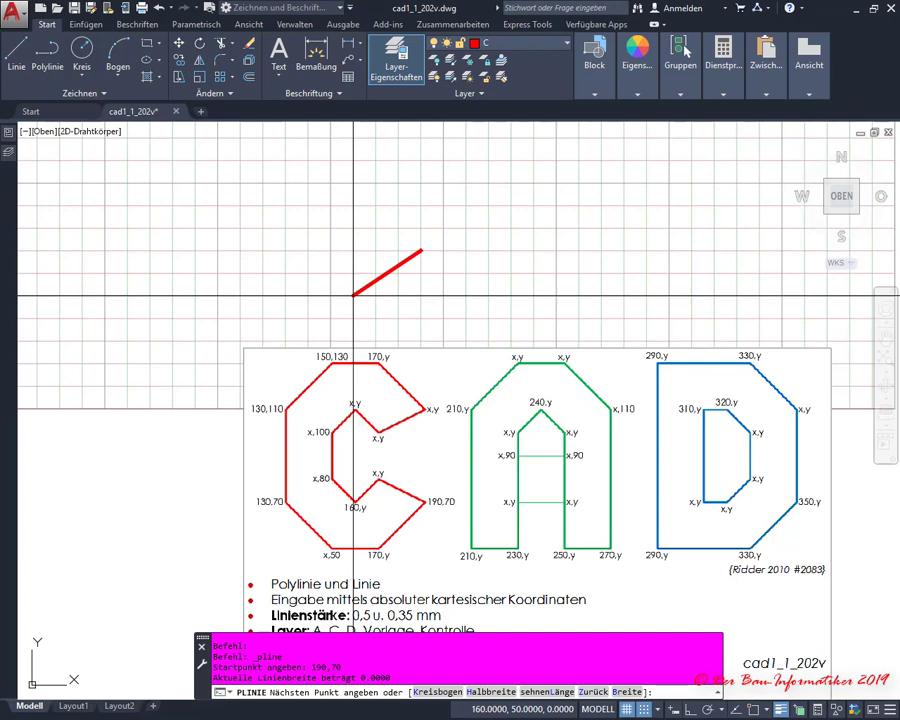
Add the C's vertices at 170,50, 150,50, 130,70 and 130,110
text(170,)
text(5)
text(0)
key(Return)
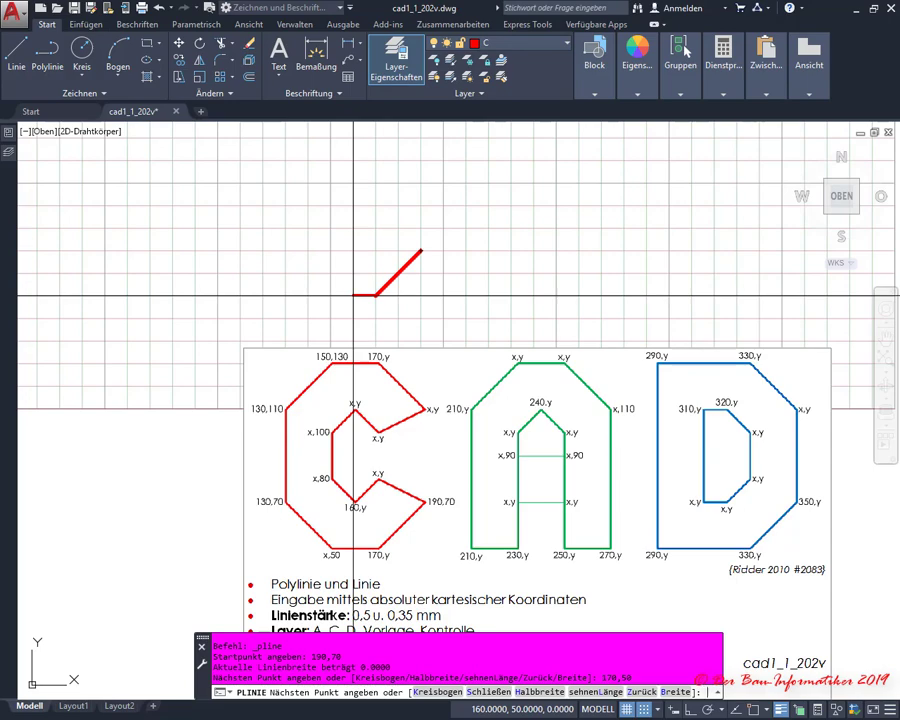
text(150,)
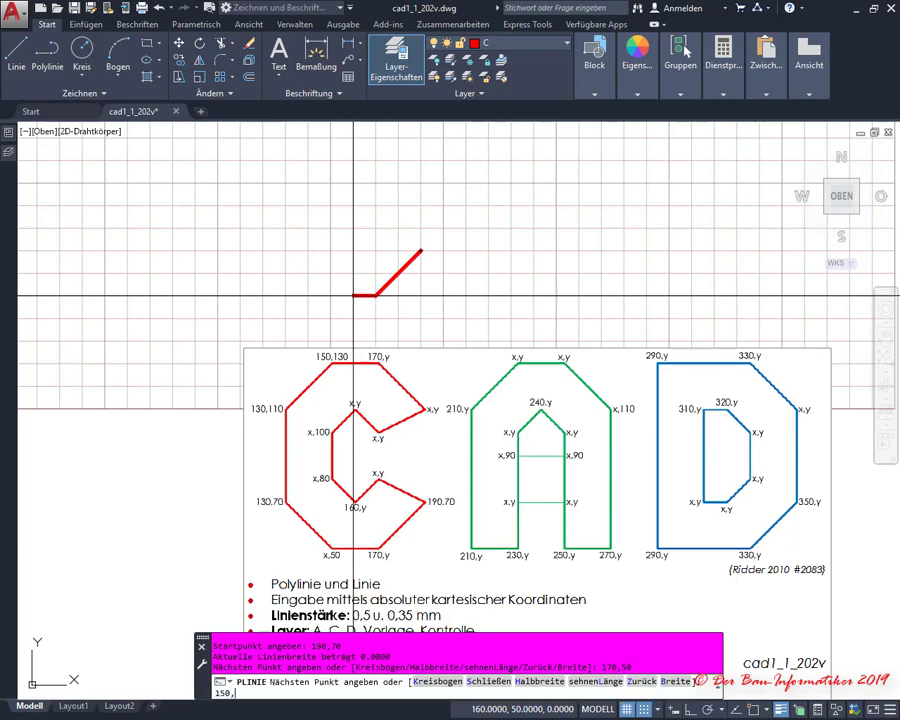
text(0)
key(Return)
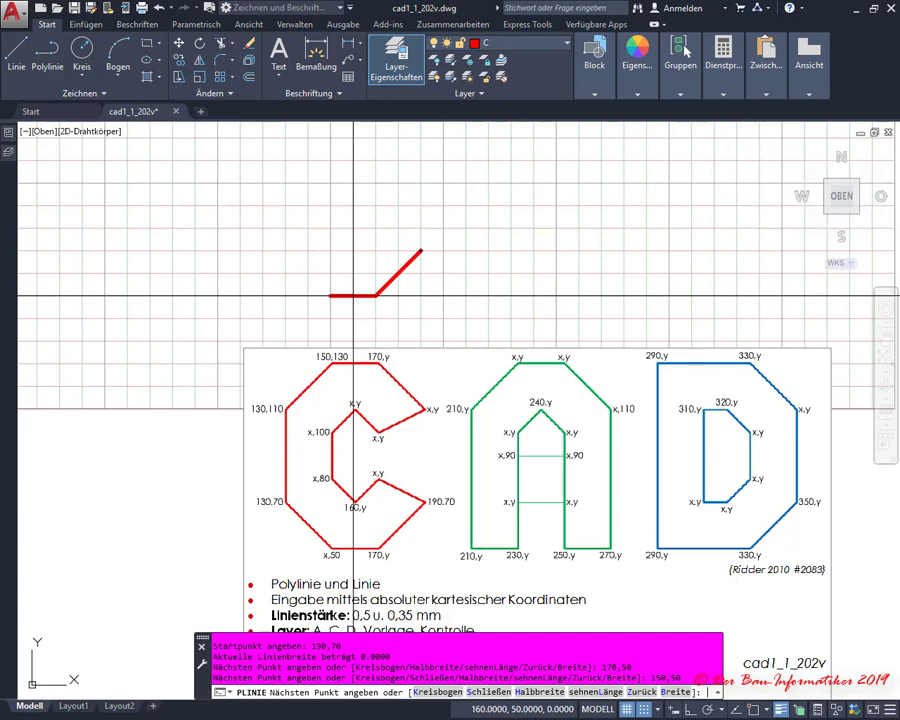
text(130,70)
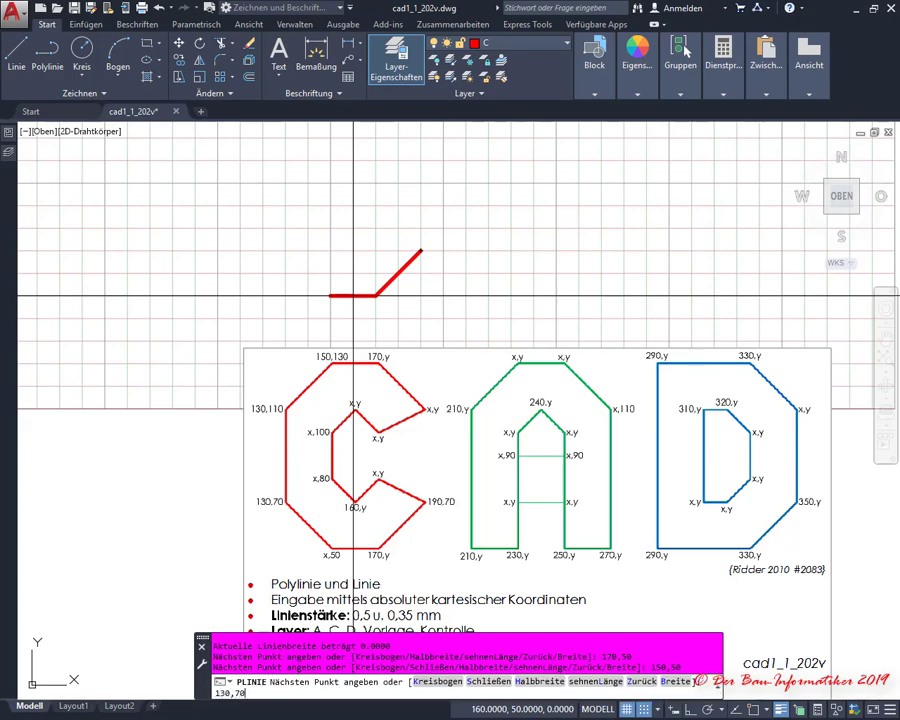
key(Return)
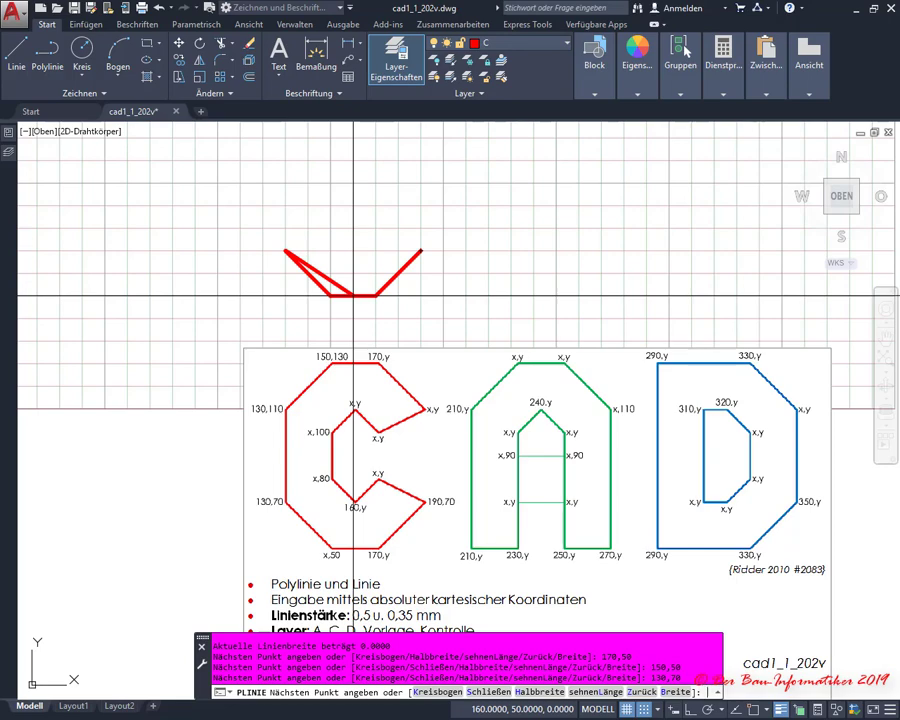
text(13)
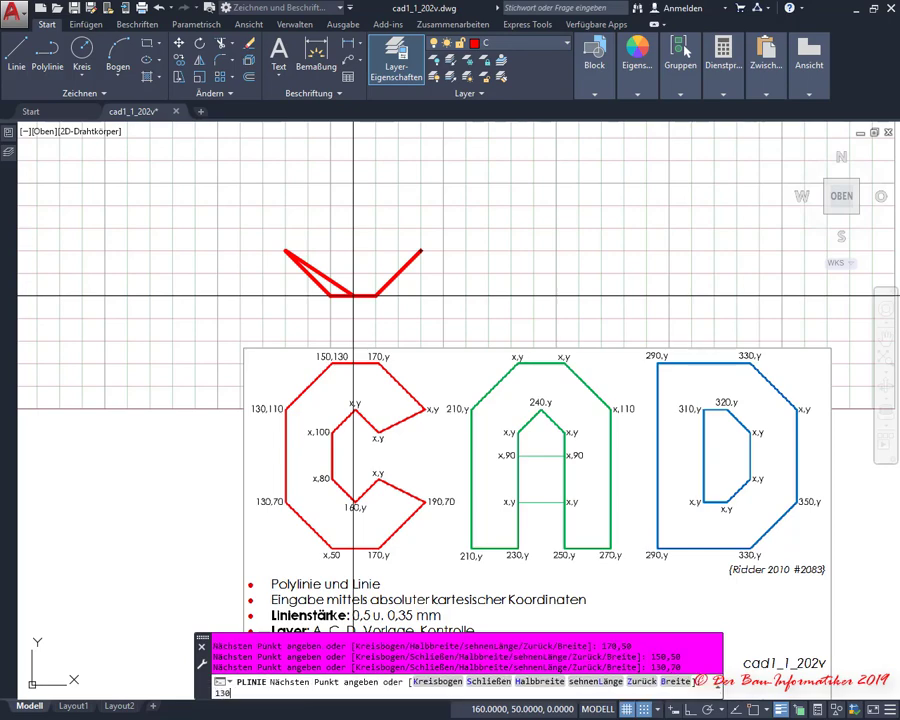
text(0)
key(Return)
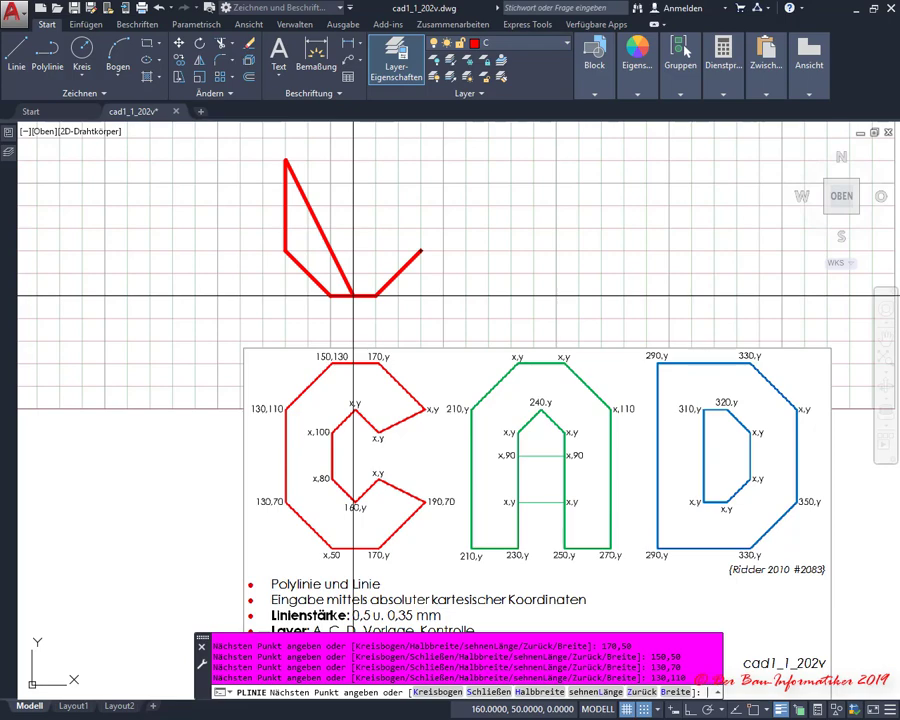
middle_drag(412, 196, 350, 330)
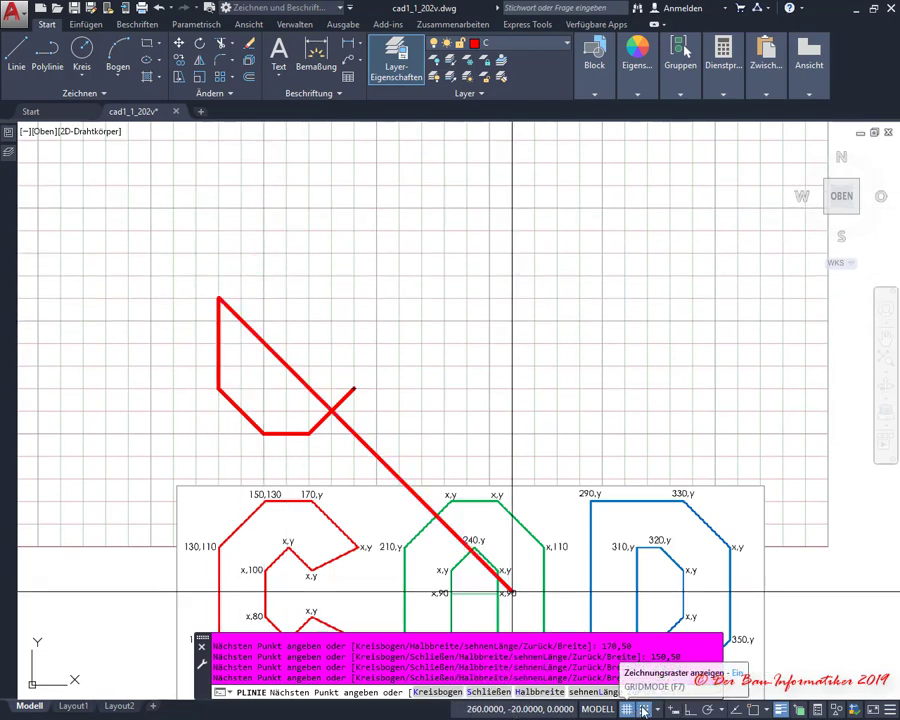
Continue the C through 150,130, 170,130, 190,110, 170,100 and 150,100
click(286, 253)
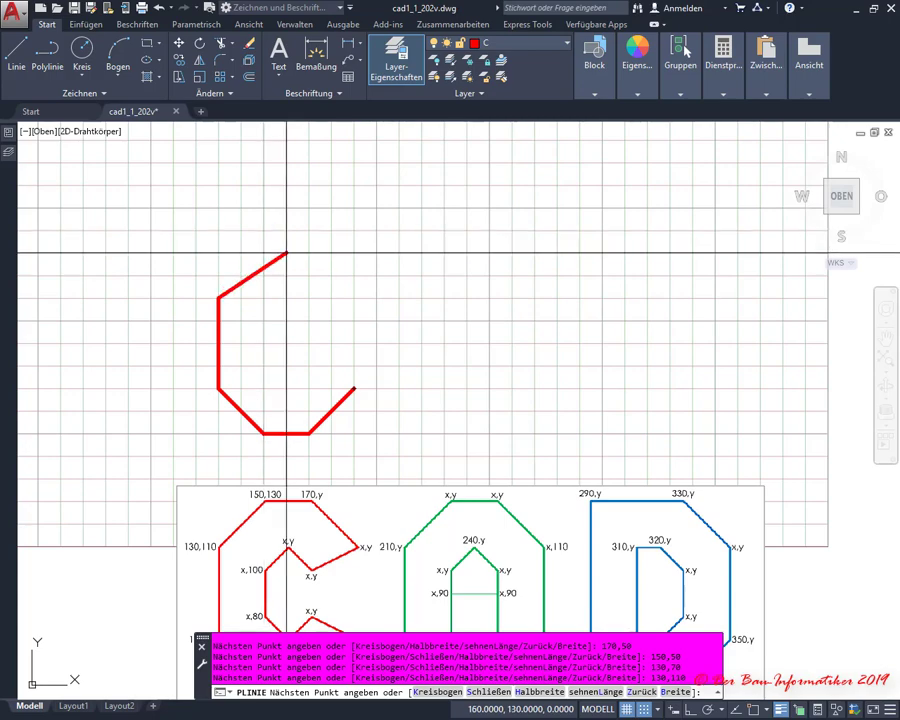
scroll(264, 231, down, 2)
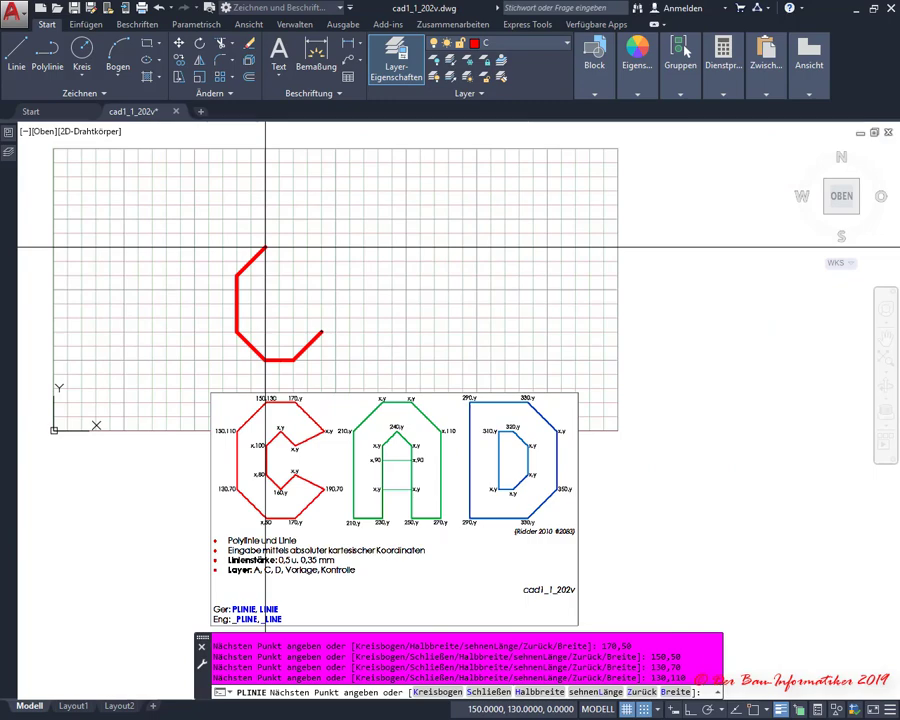
click(265, 247)
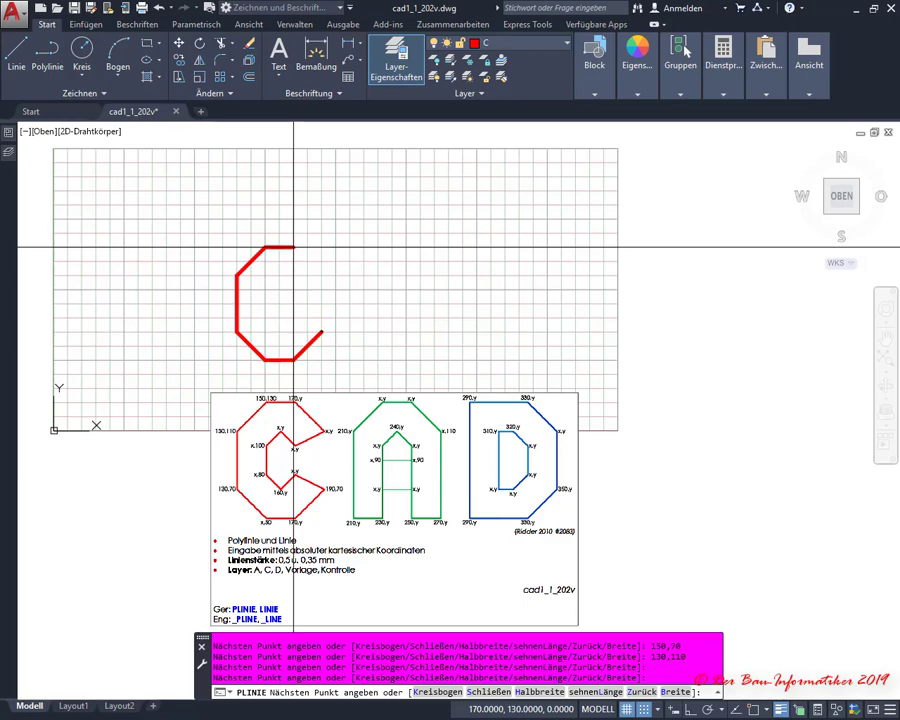
click(293, 247)
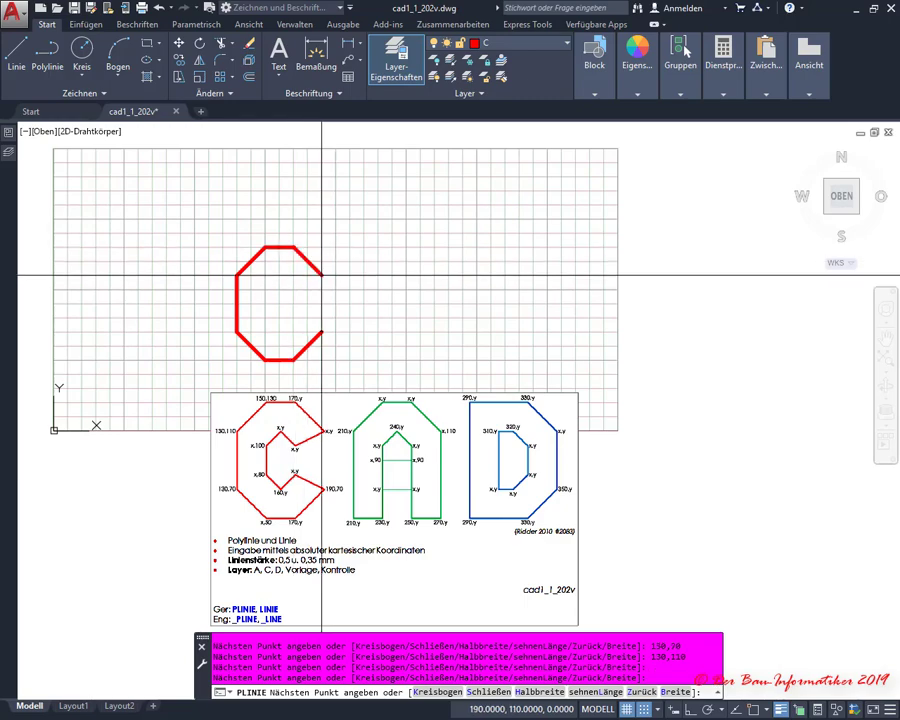
click(321, 275)
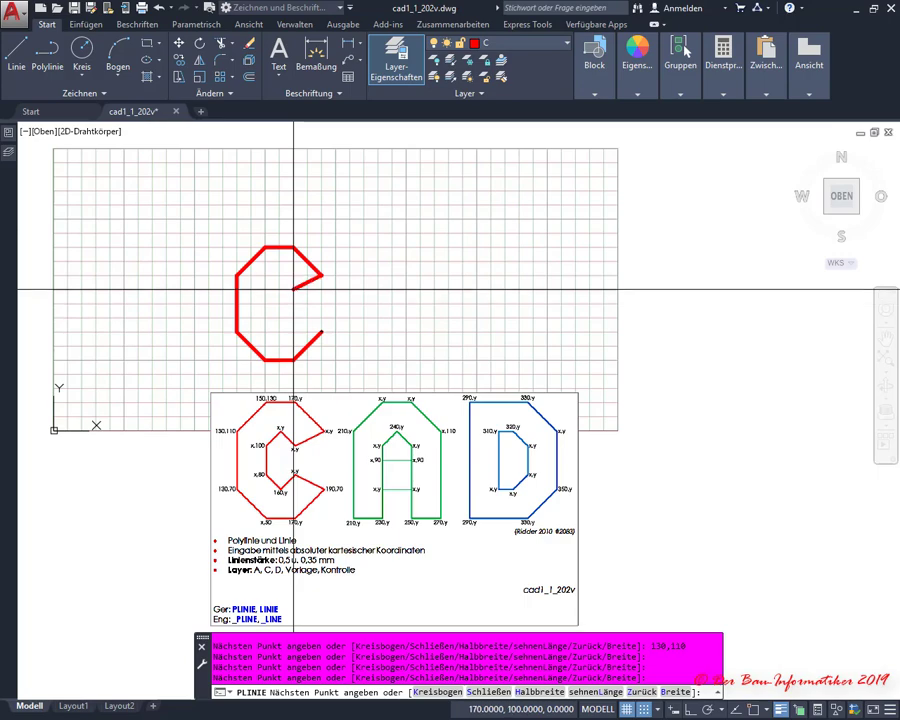
click(293, 290)
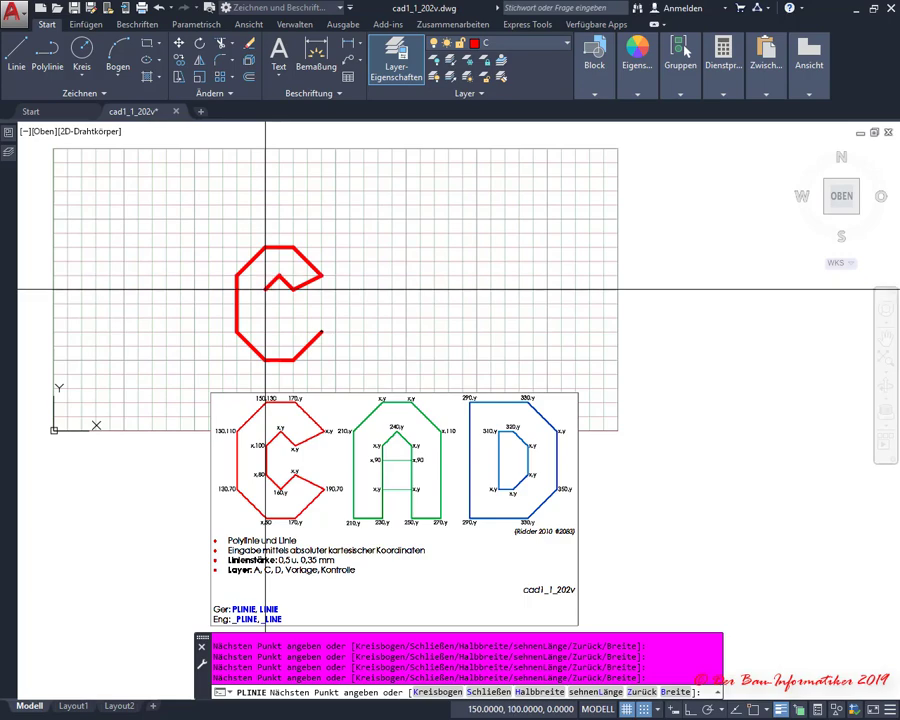
click(265, 290)
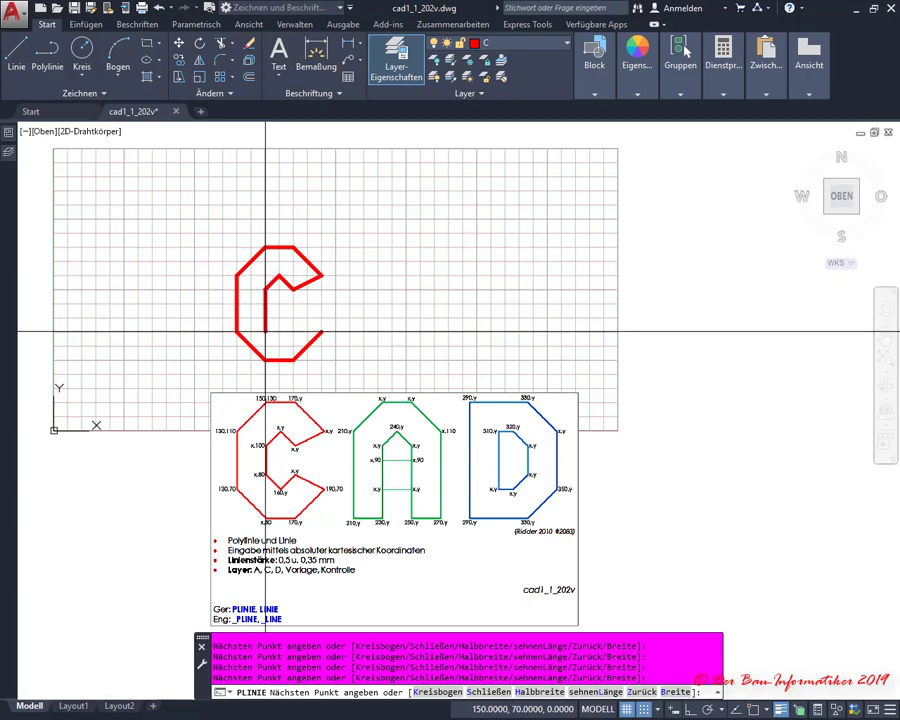
Add inner vertices 150,80, 160,70 and 170,80, then close the C polyline
scroll(265, 331, up, 2)
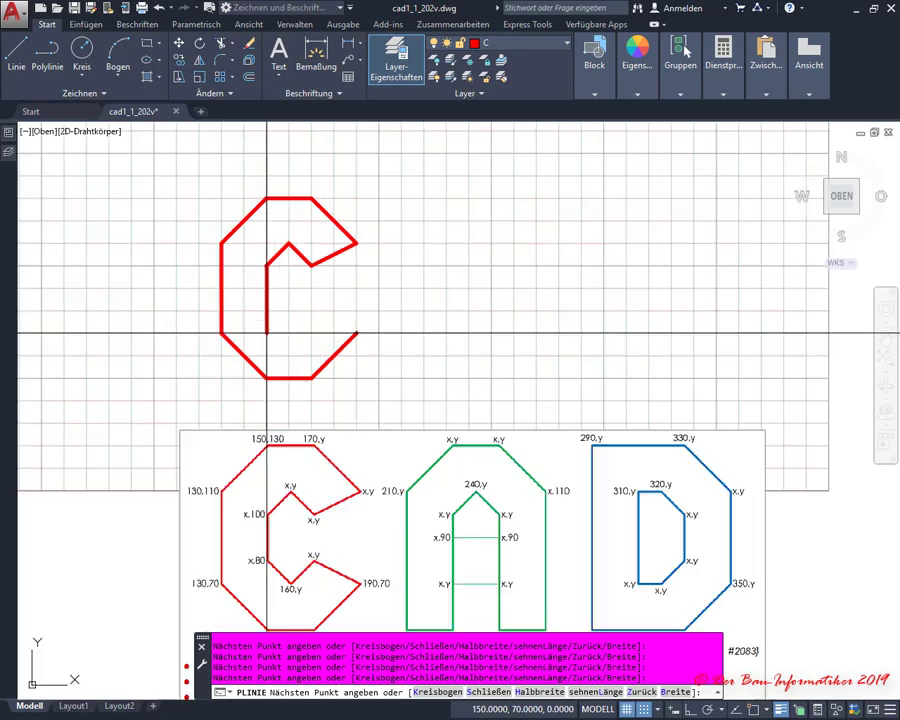
scroll(265, 331, down, 2)
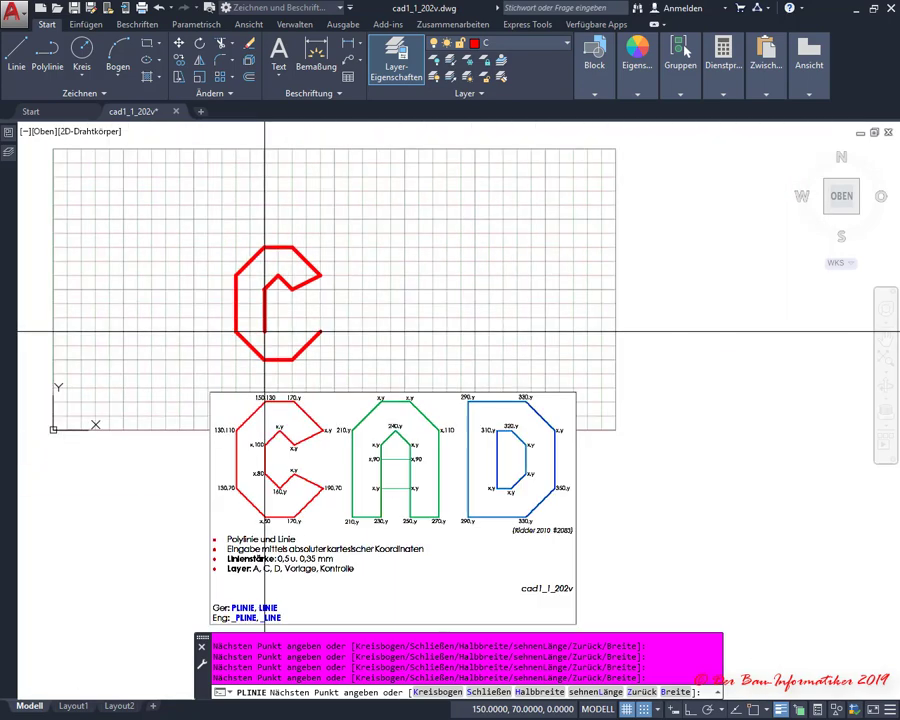
click(264, 318)
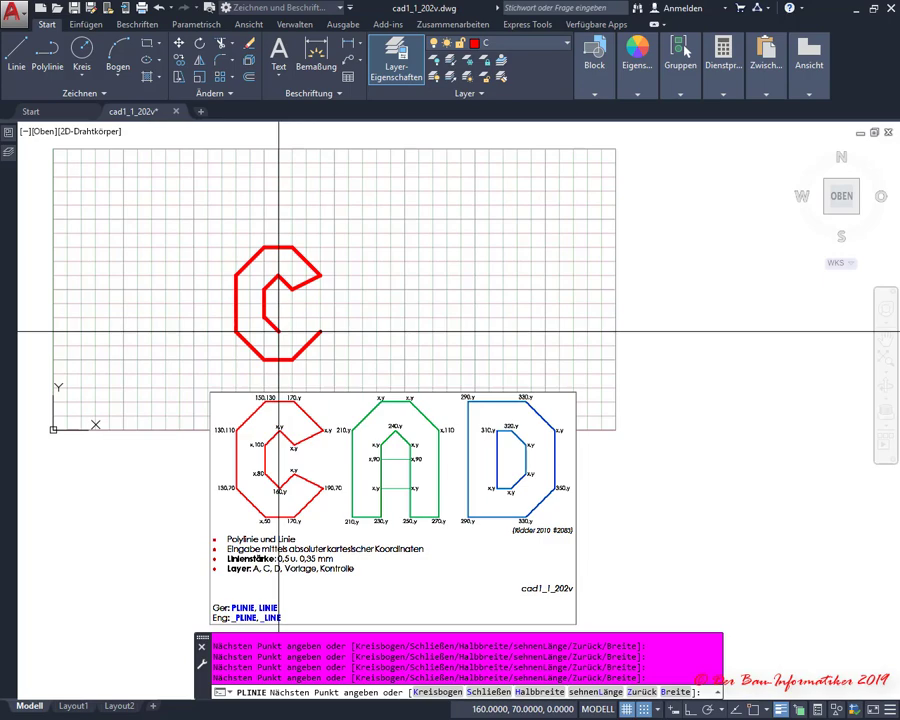
click(278, 331)
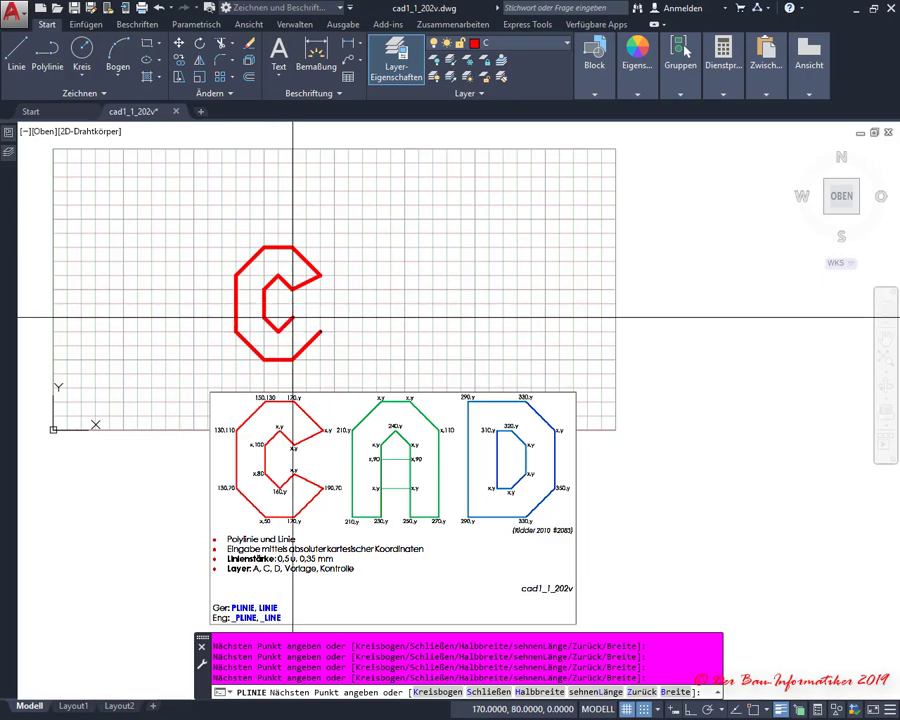
click(292, 318)
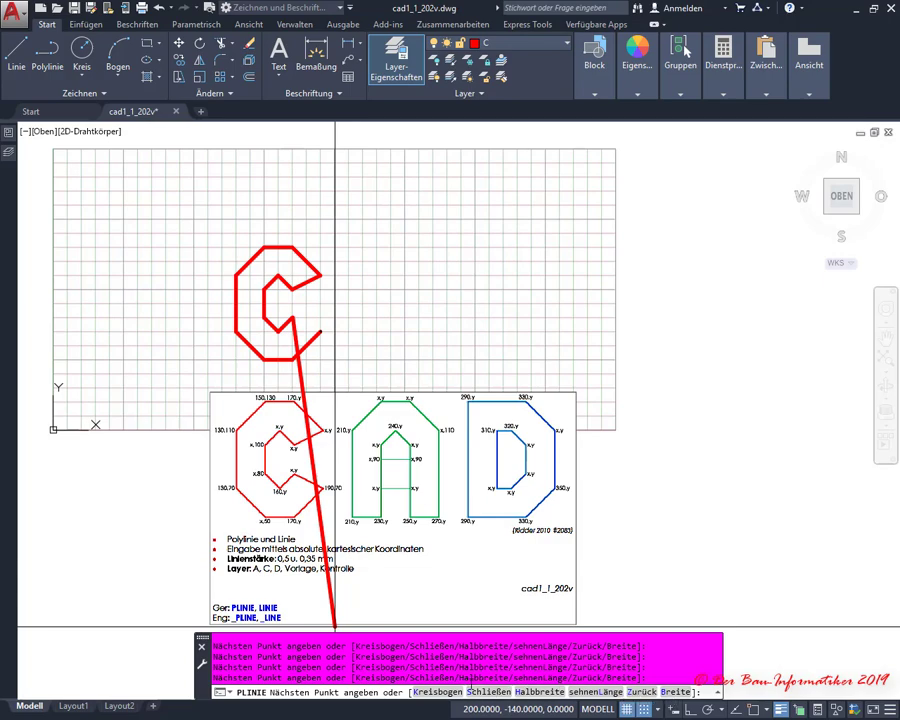
click(488, 693)
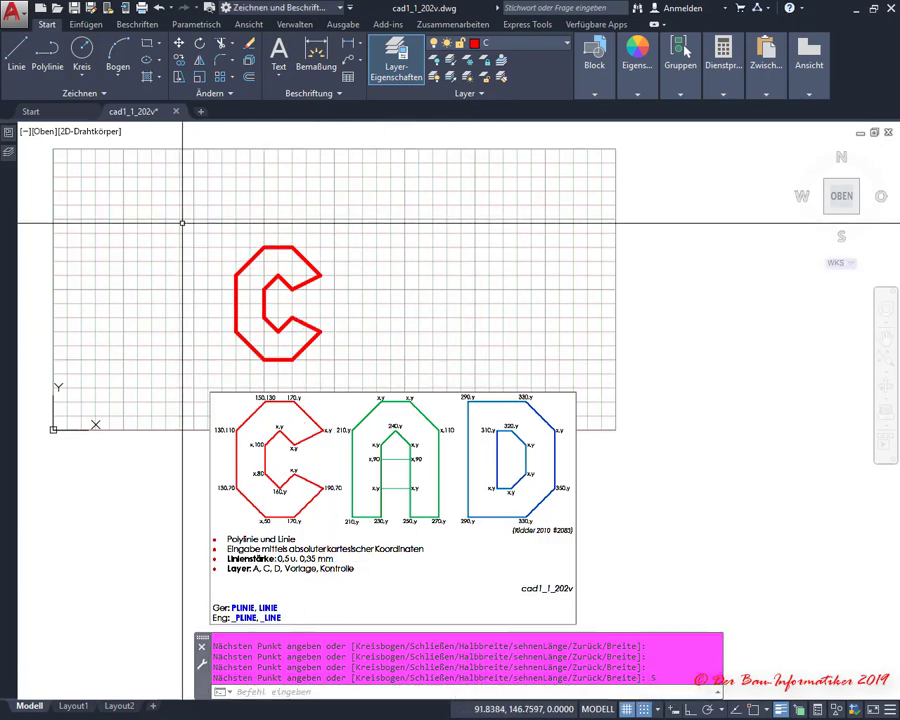
Grip-stretch the C's displaced top-right vertex back to 170,130
scroll(182, 223, up, 2)
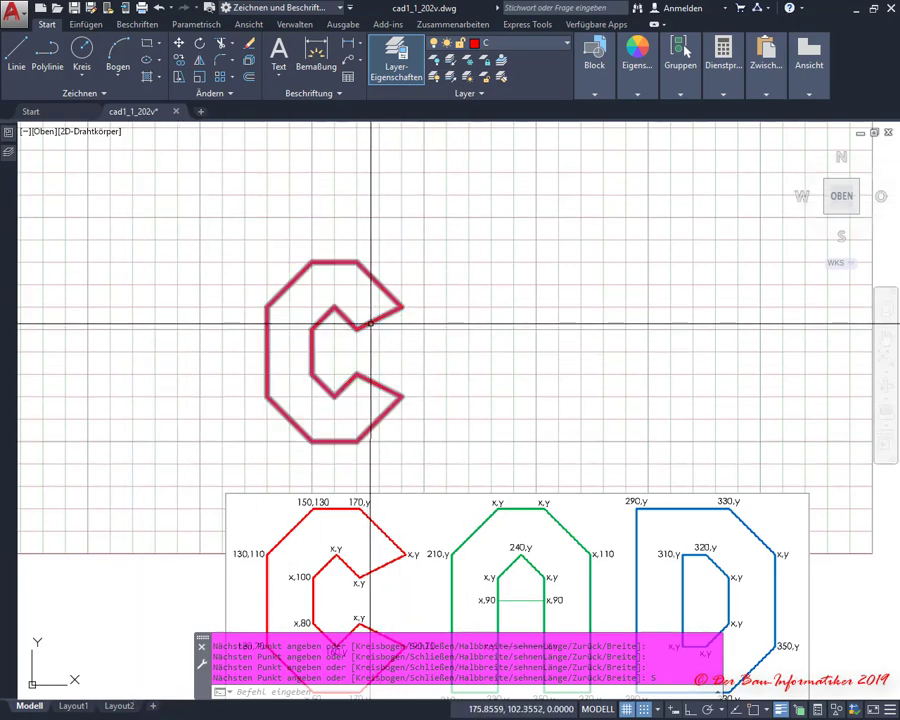
click(372, 321)
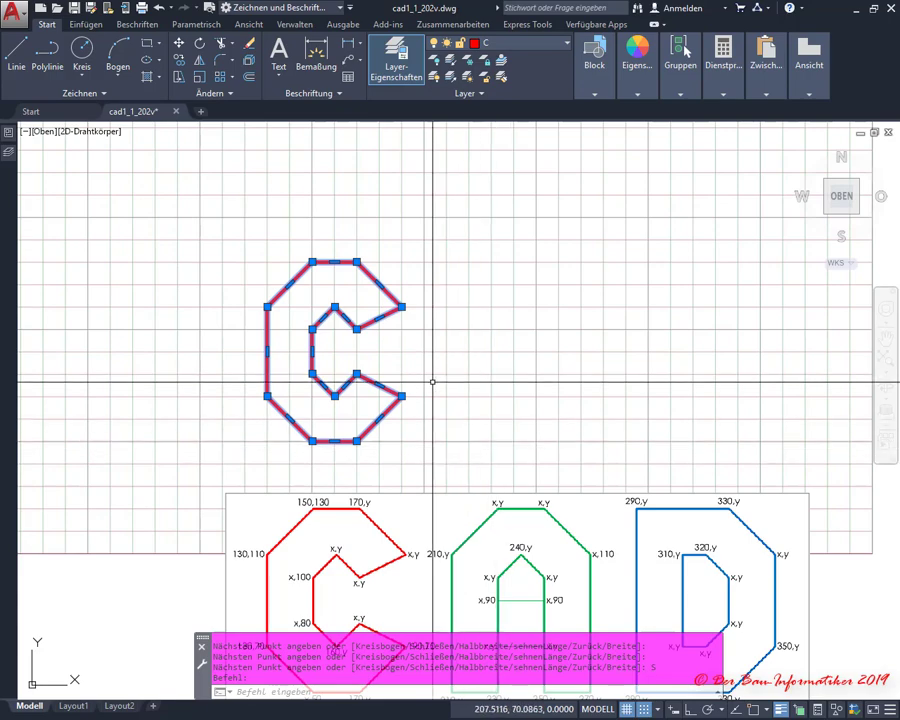
click(357, 262)
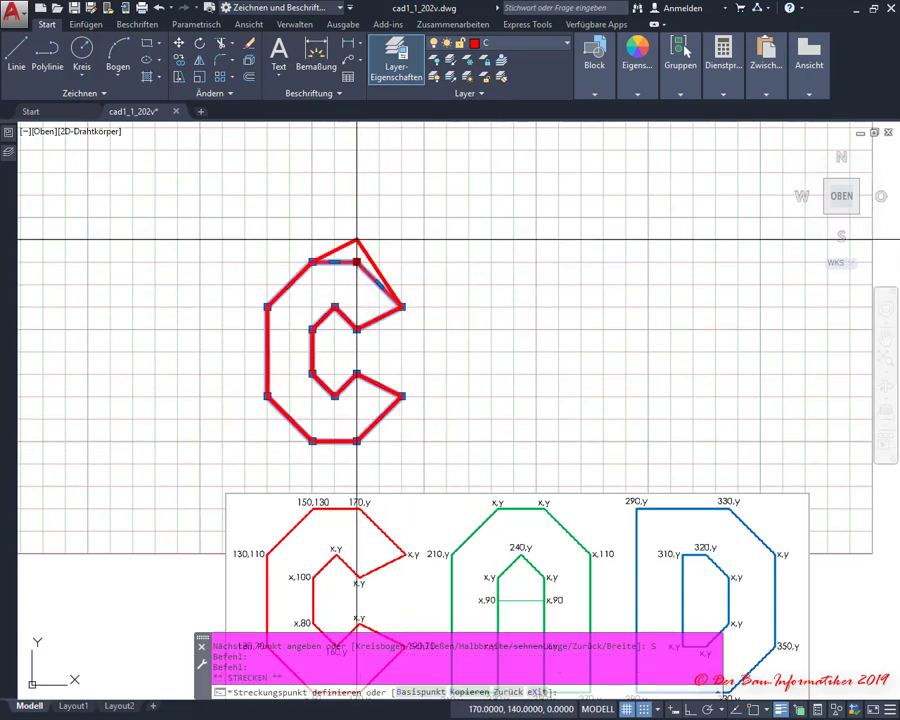
click(424, 216)
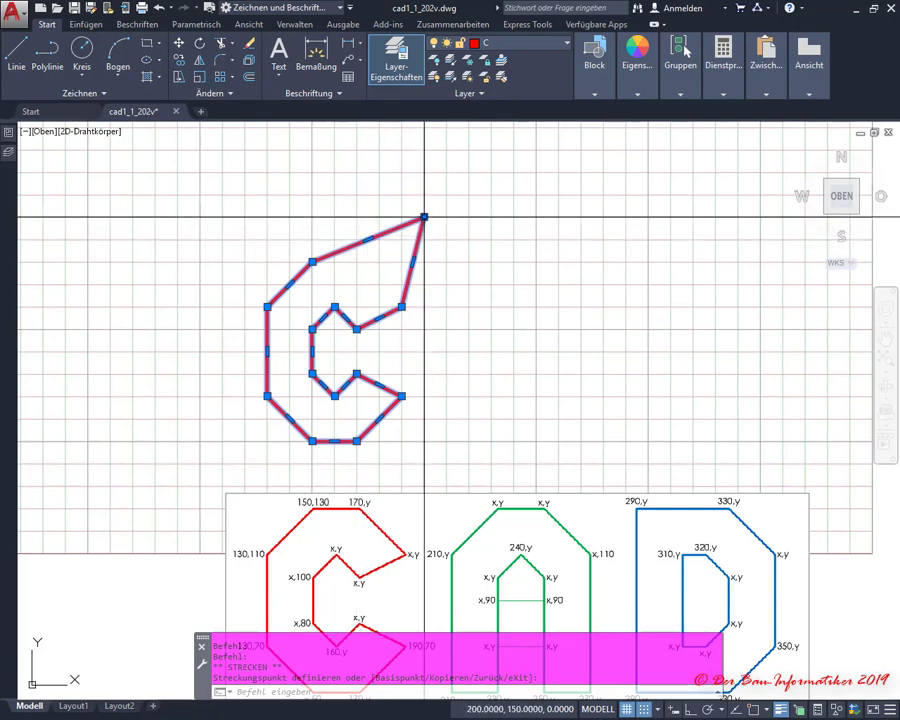
click(424, 216)
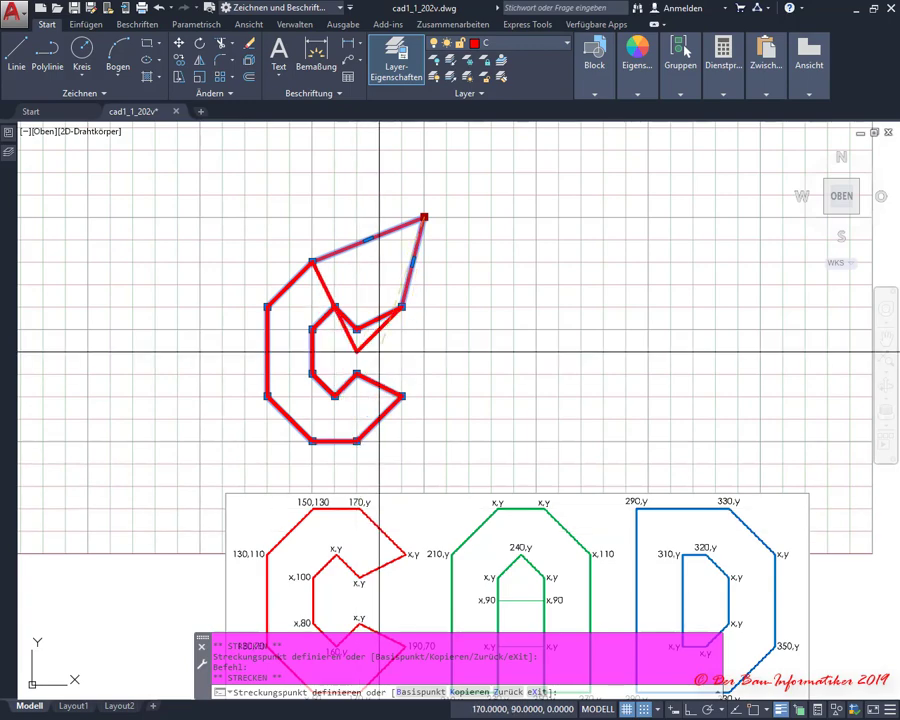
text(17)
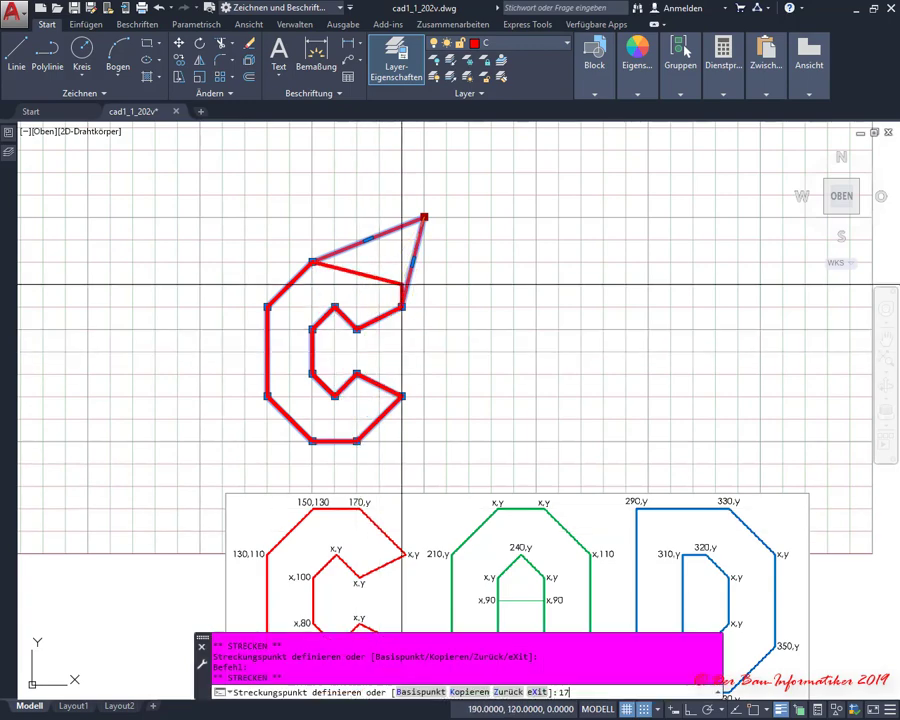
text(0,130)
key(Return)
scroll(454, 297, down, 2)
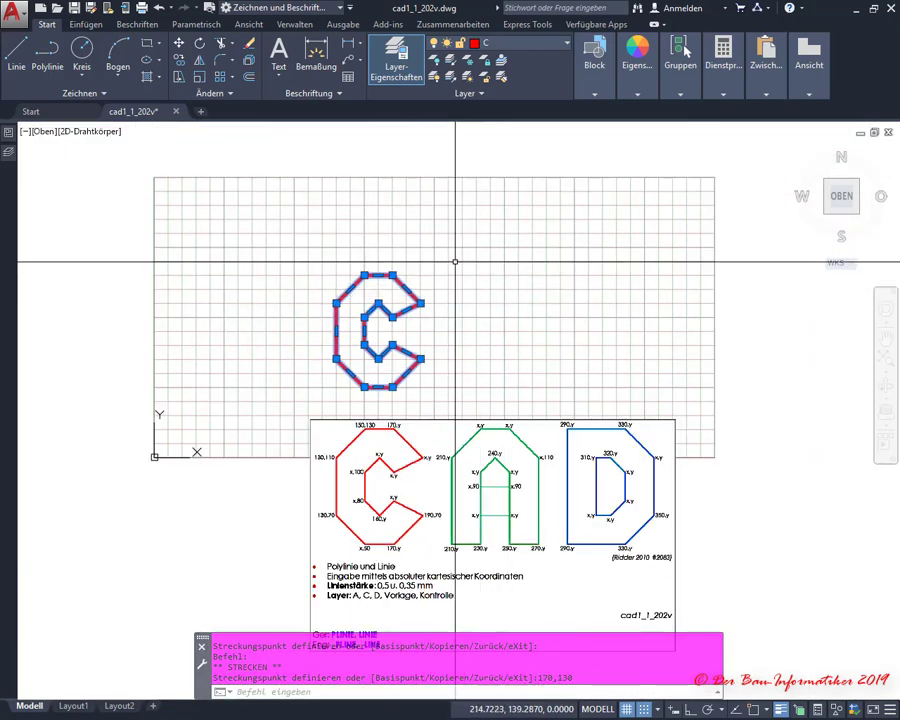
Deselect the C and make green layer A the current layer
key(Escape)
key(Escape)
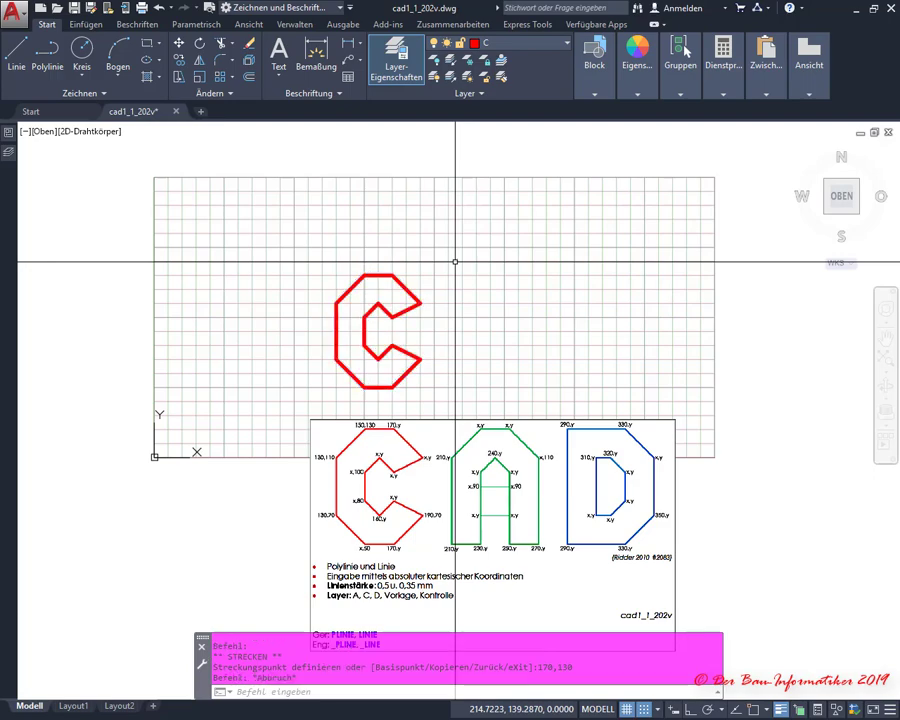
click(505, 43)
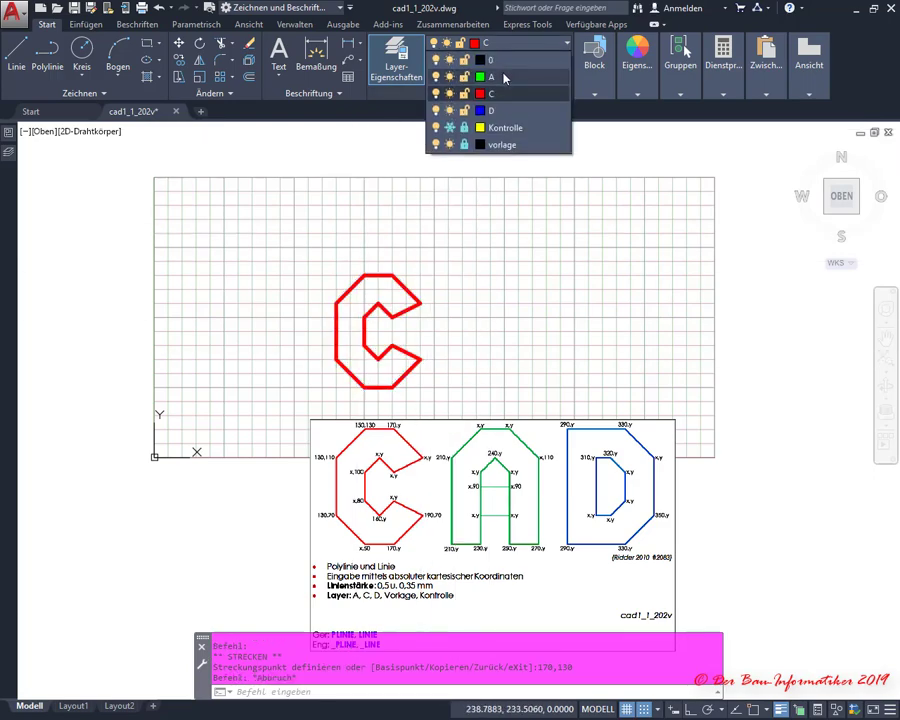
click(505, 78)
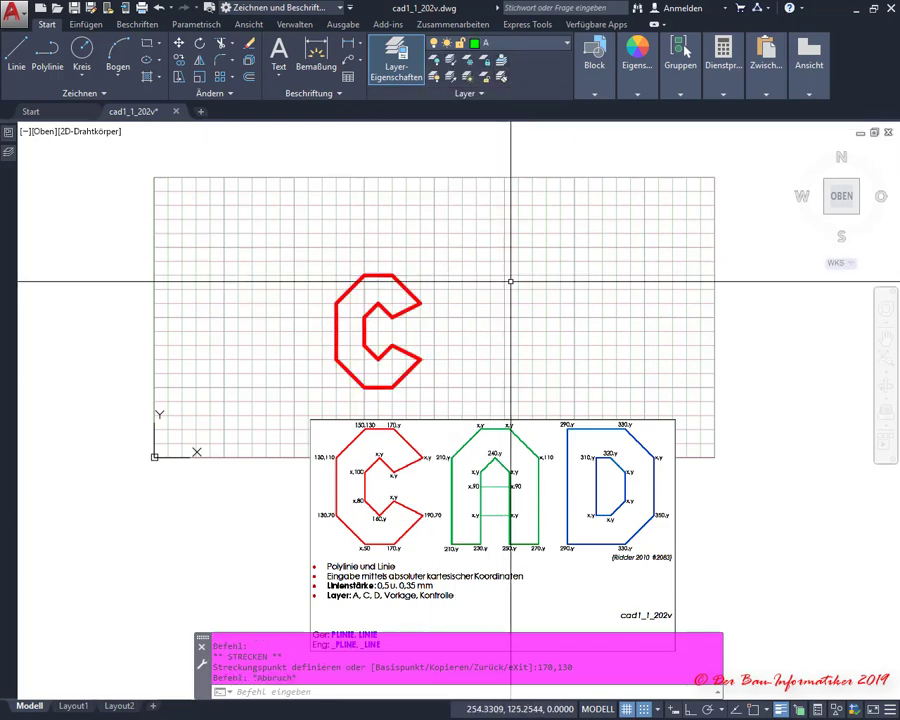
Trace the A's outer edge through 210,50, 210,110, 230,130, 250,130, 270,110 and 270,50
mouse_move(511, 282)
middle_down()
mouse_move(356, 260)
mouse_move(420, 222)
middle_up()
scroll(355, 272, up, 2)
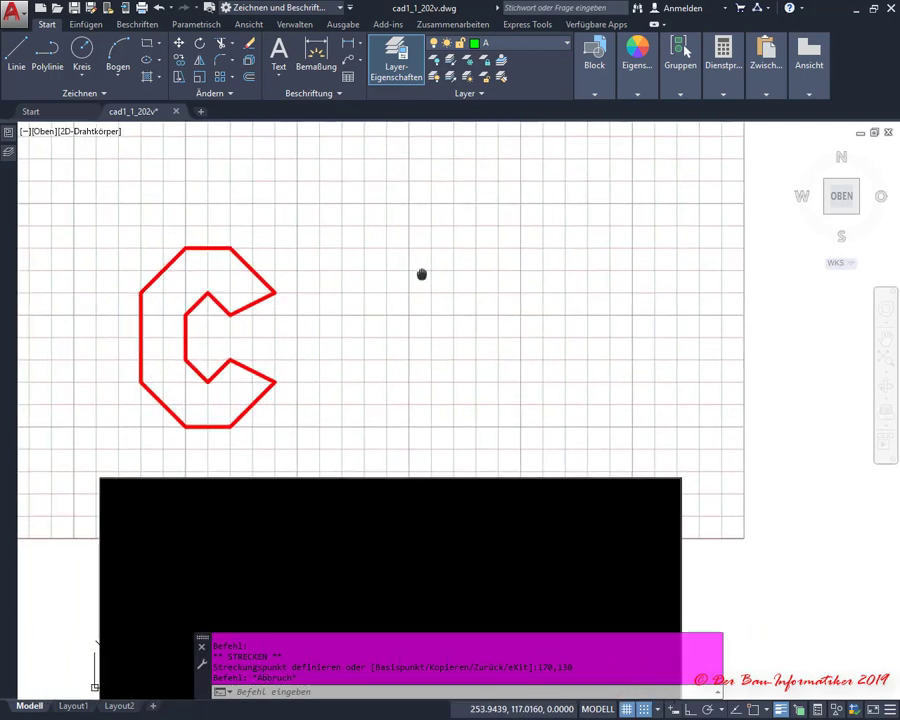
click(45, 60)
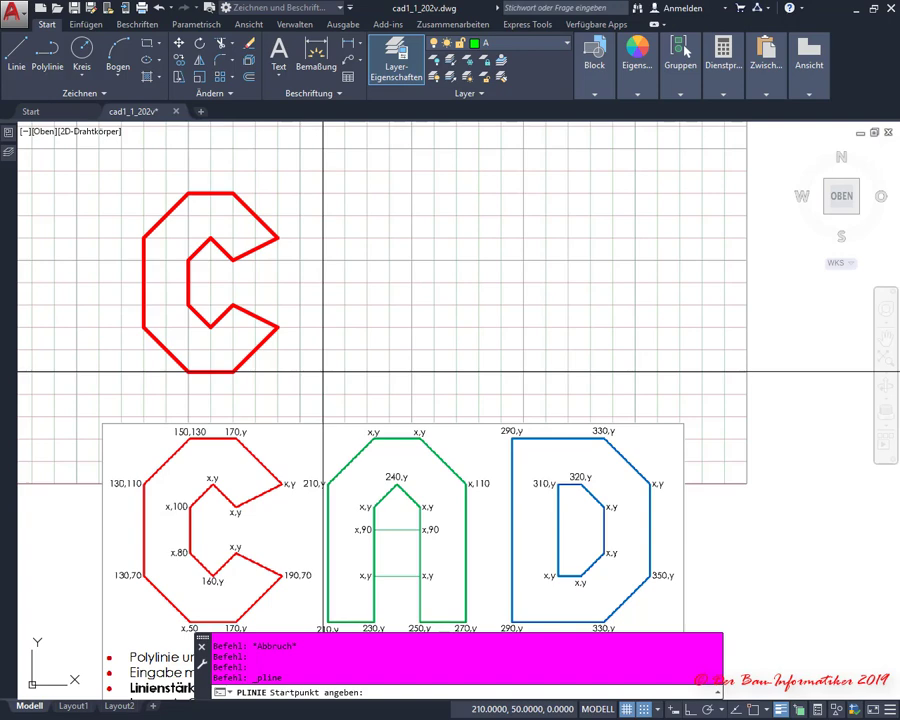
click(323, 372)
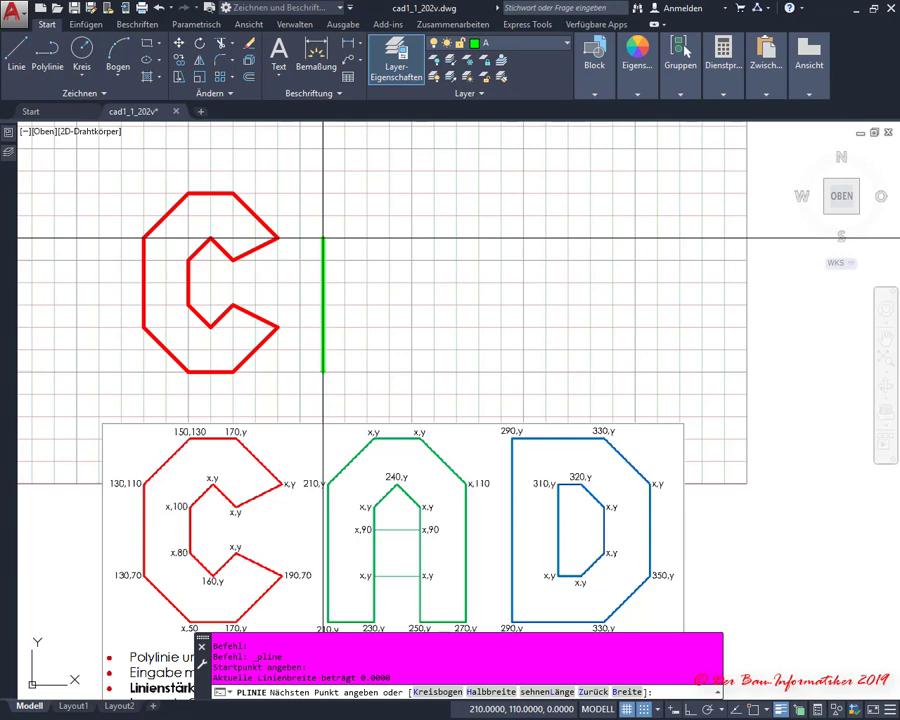
click(323, 238)
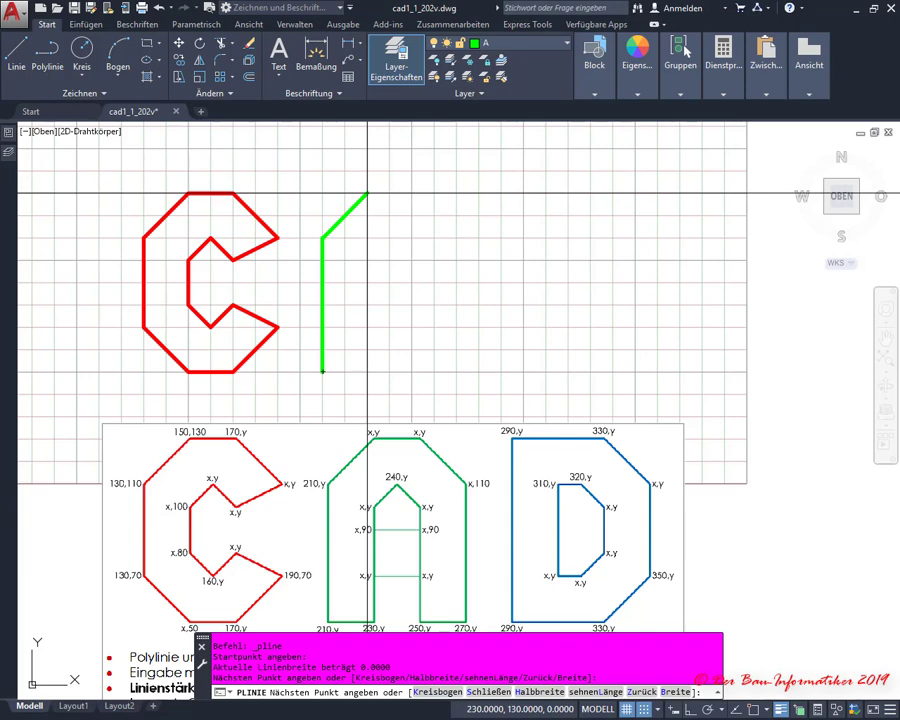
click(367, 192)
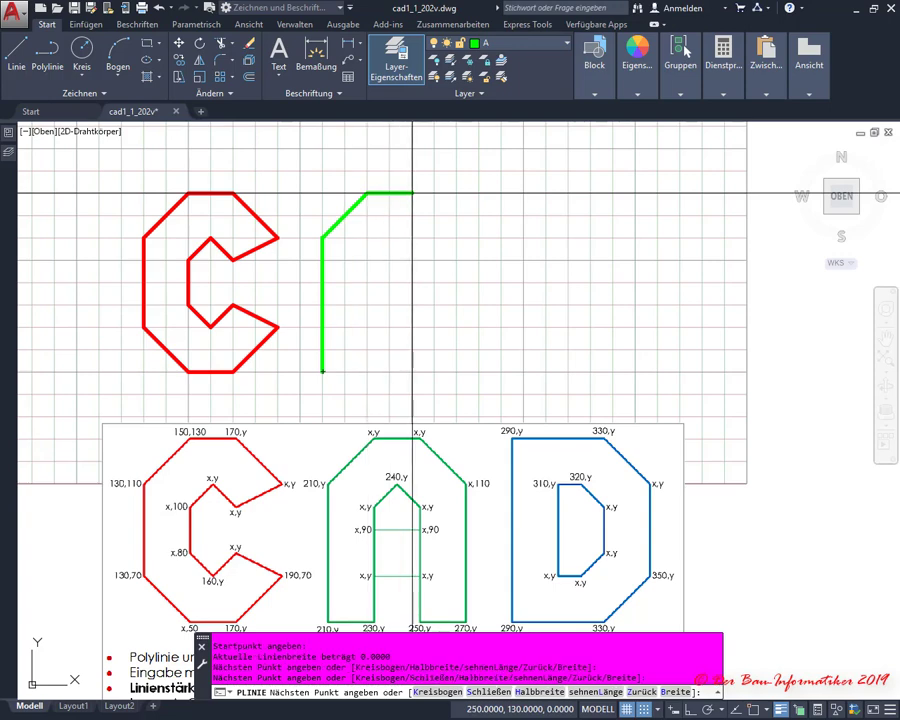
click(412, 192)
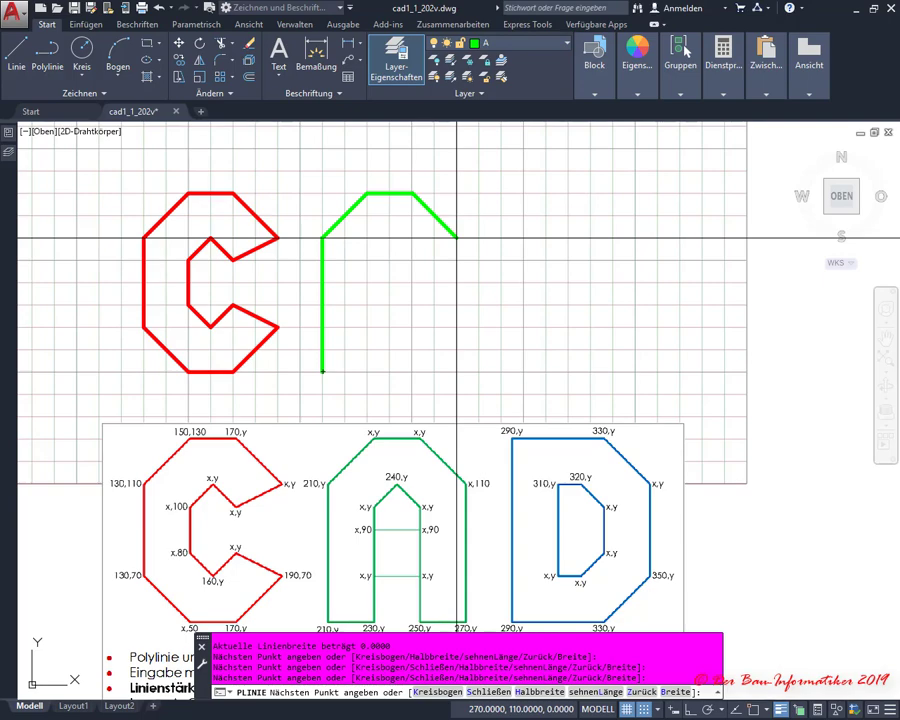
click(457, 237)
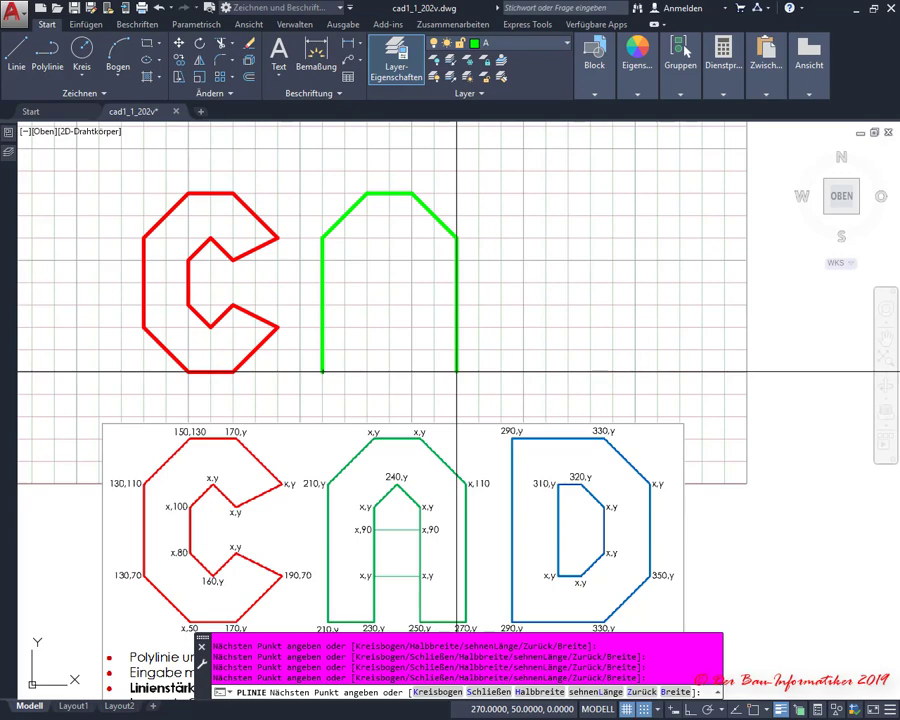
click(457, 372)
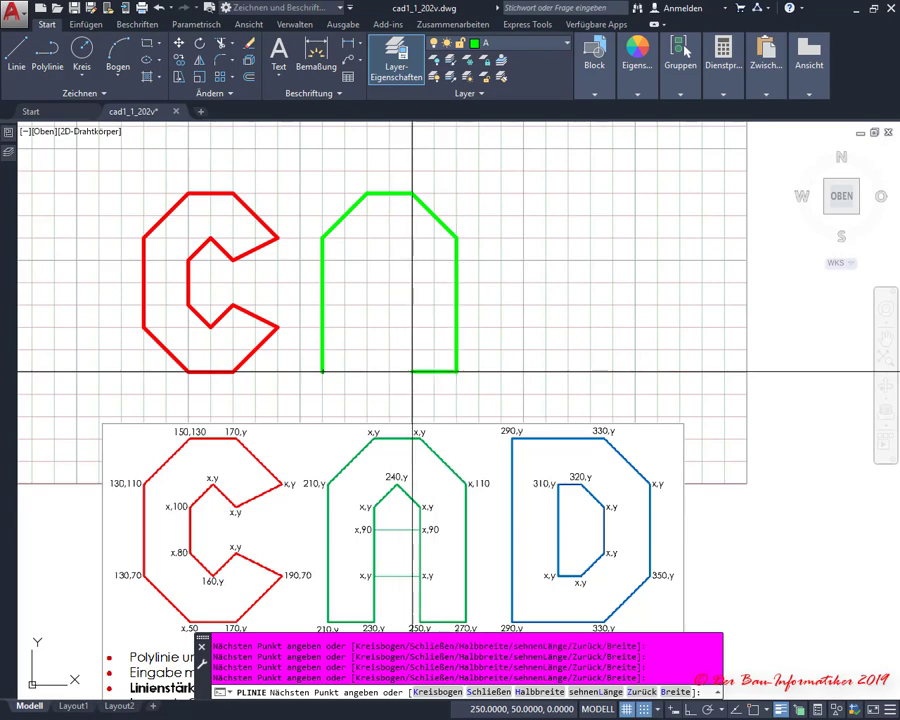
Trace the inner arch via 250,50, 250,100, 240,110, 230,100, 230,50 and close with S
click(412, 372)
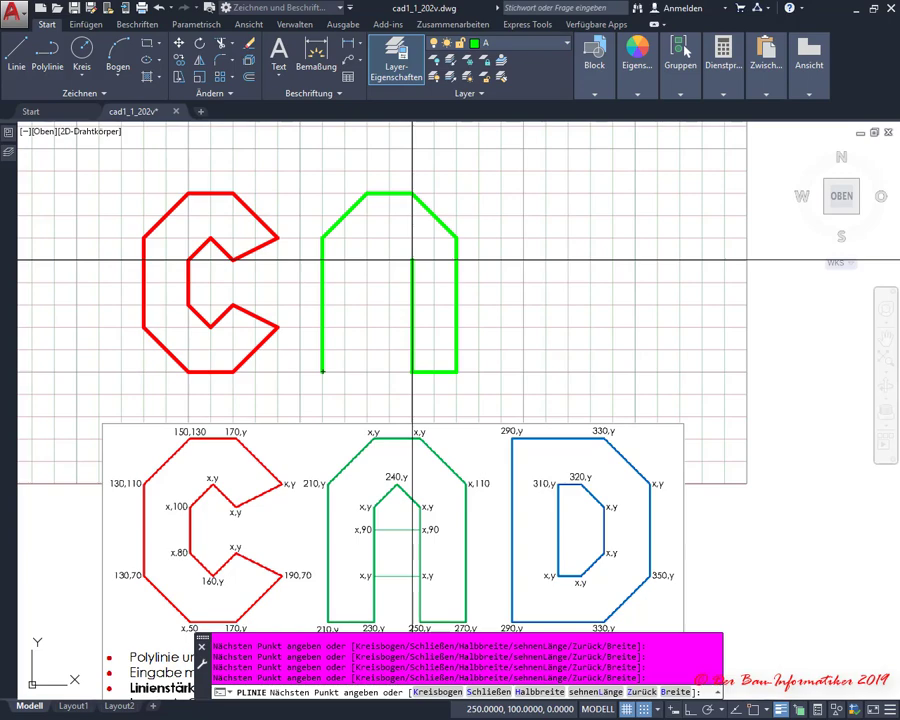
click(412, 260)
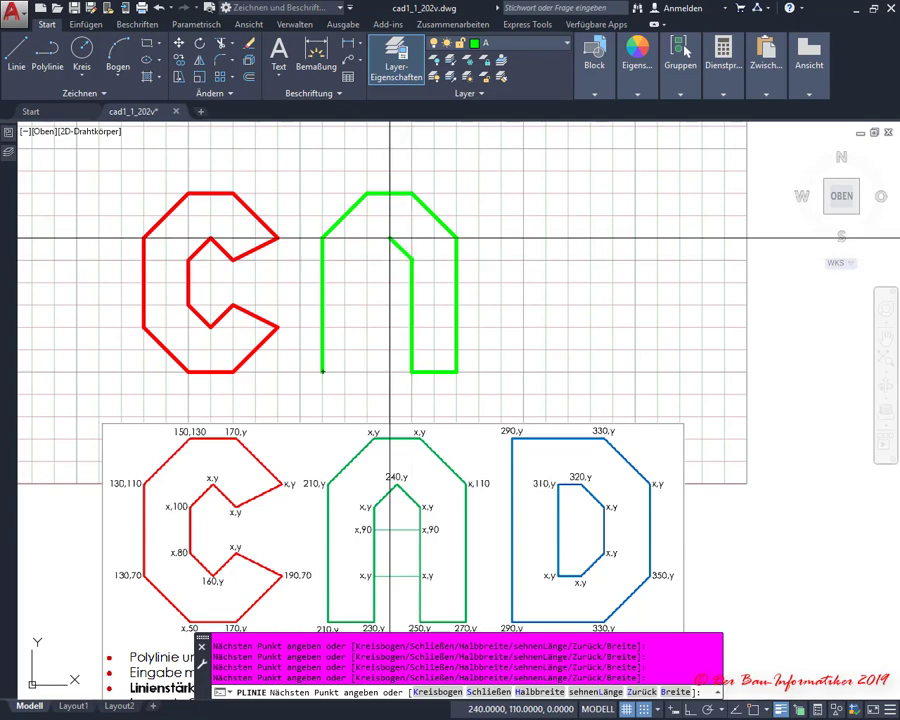
click(390, 238)
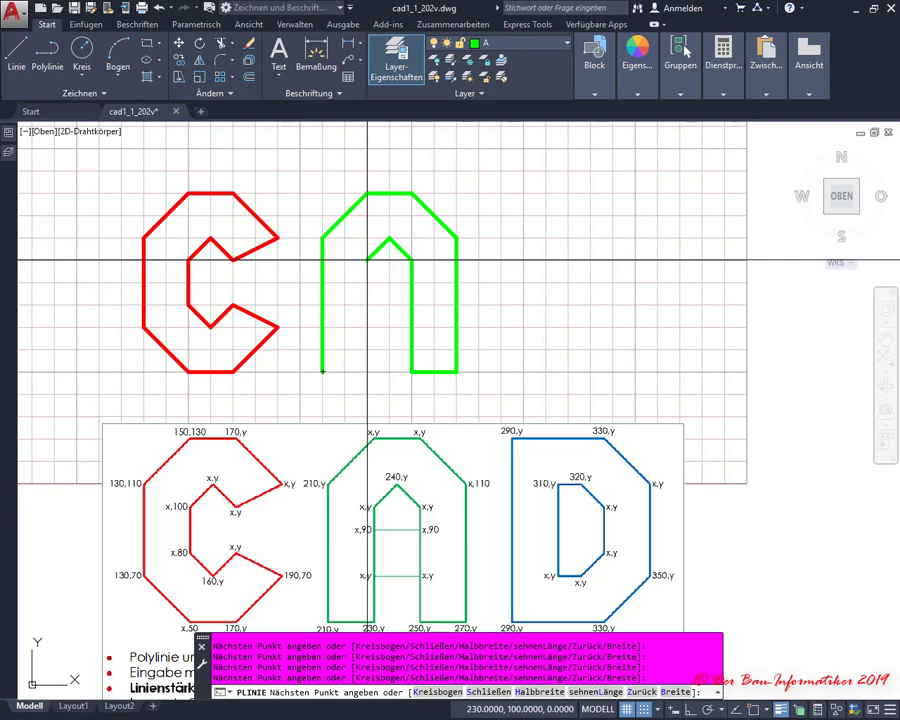
click(367, 260)
click(367, 372)
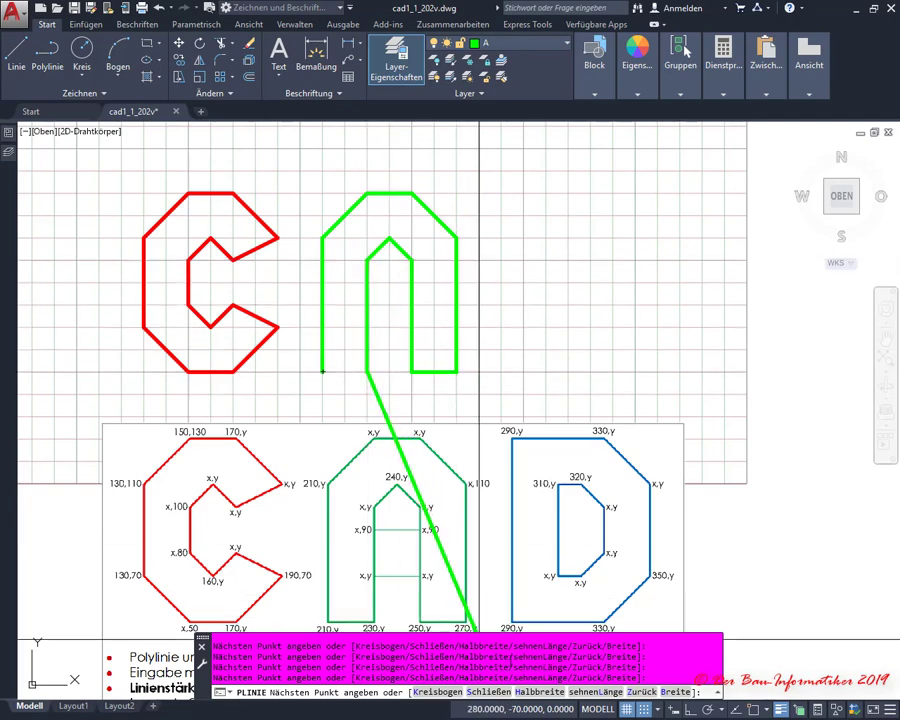
text(S)
key(Return)
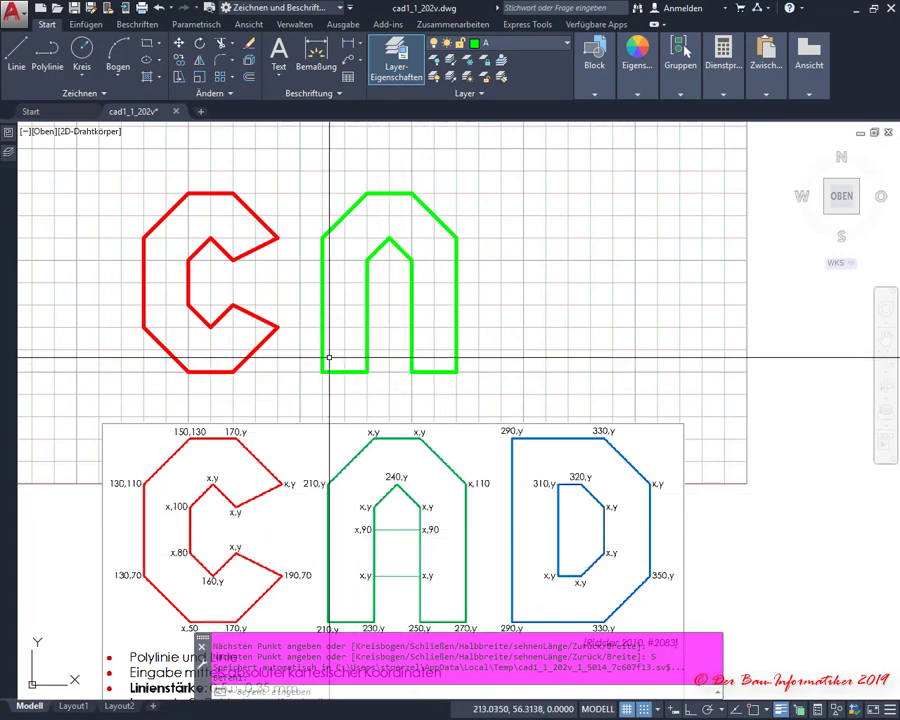
Set the current lineweight to 0.35 mm for the A's crossbars
middle_drag(366, 486, 380, 375)
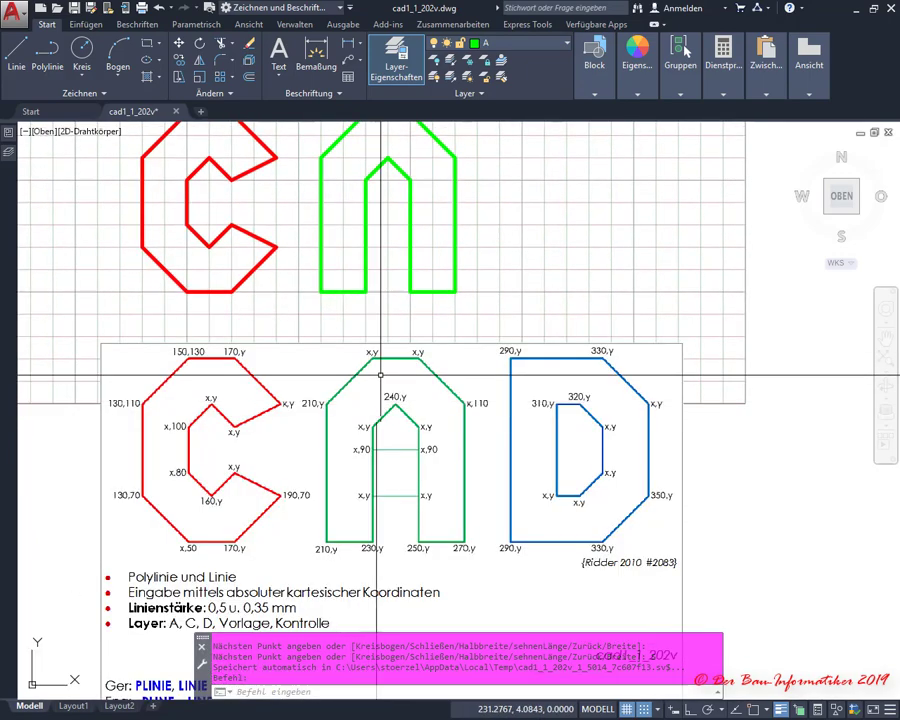
mouse_move(637, 60)
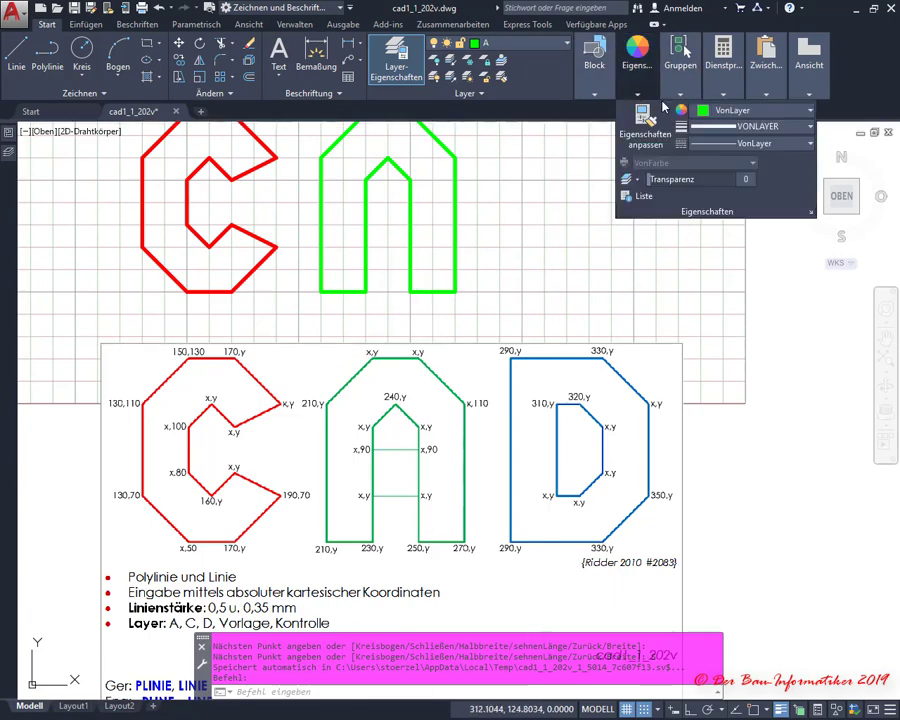
click(708, 128)
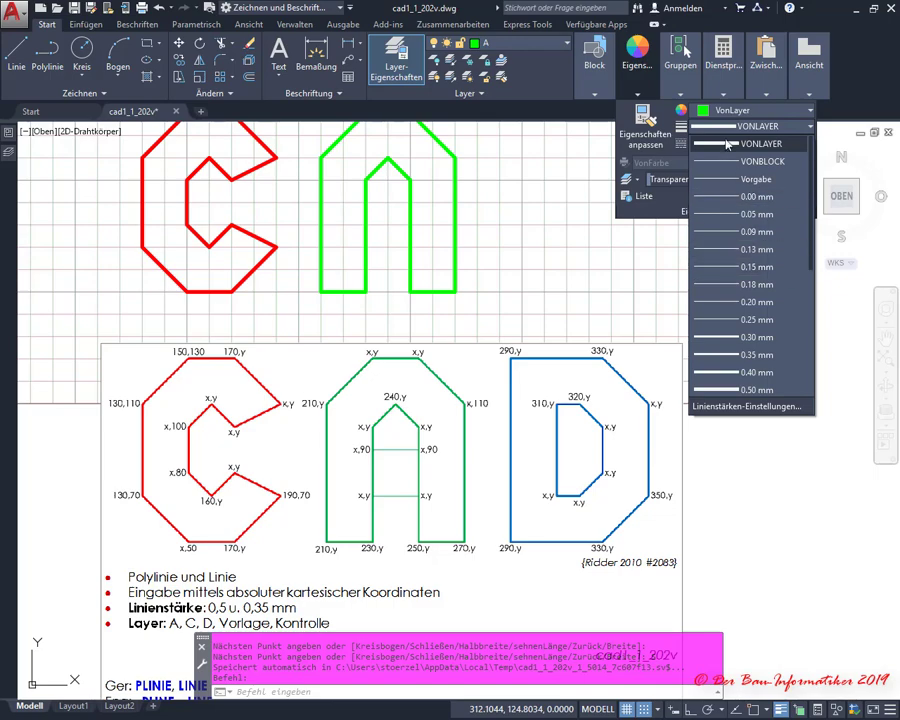
click(760, 355)
click(16, 55)
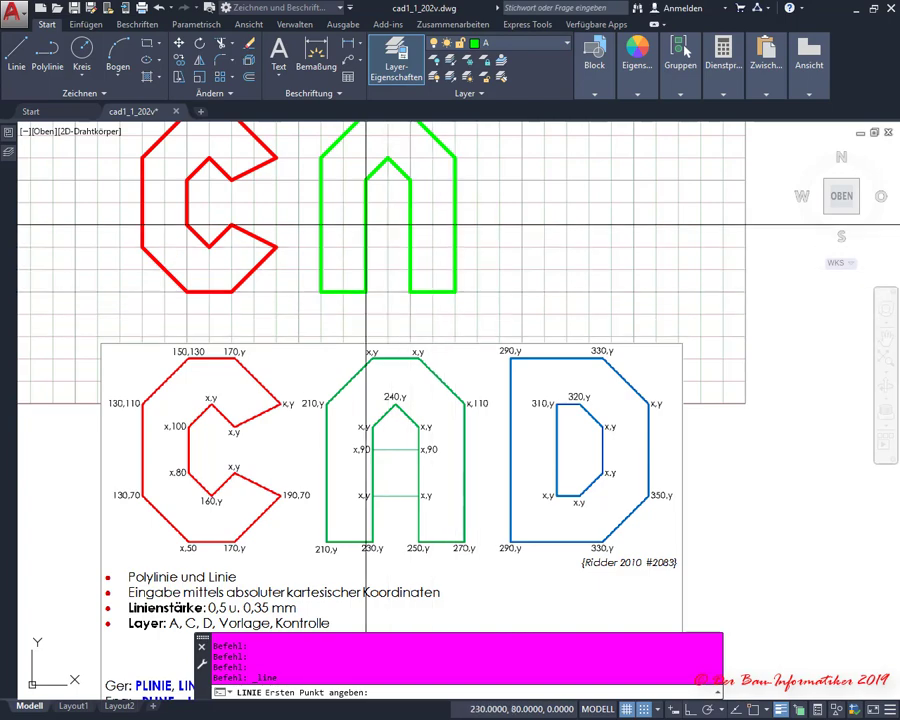
Draw line crossbars from 230,90 to 250,90 and from 230,70 across the A's inner legs
click(366, 202)
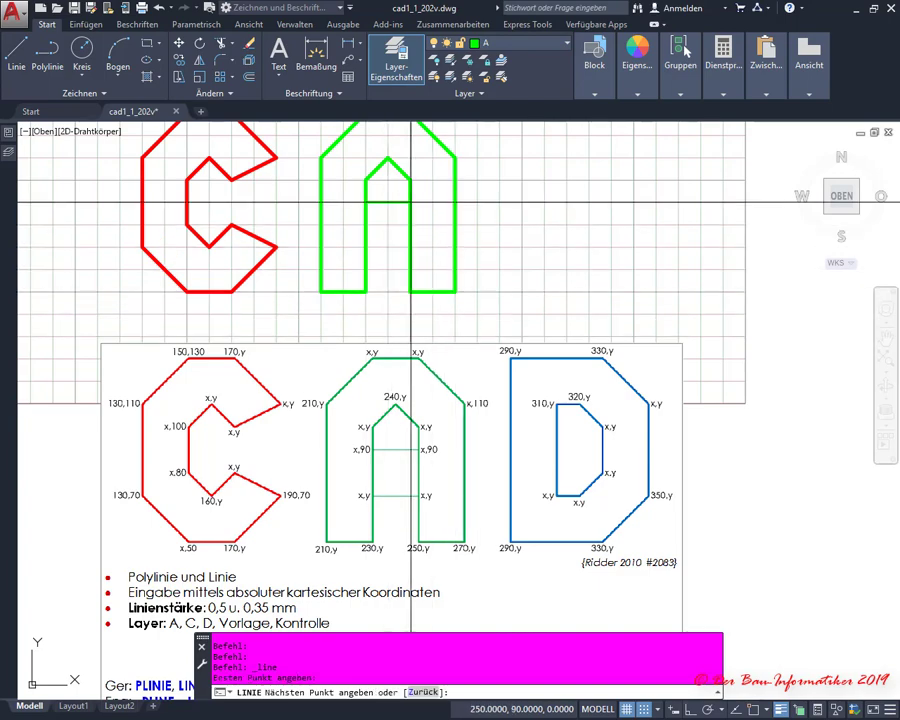
click(410, 202)
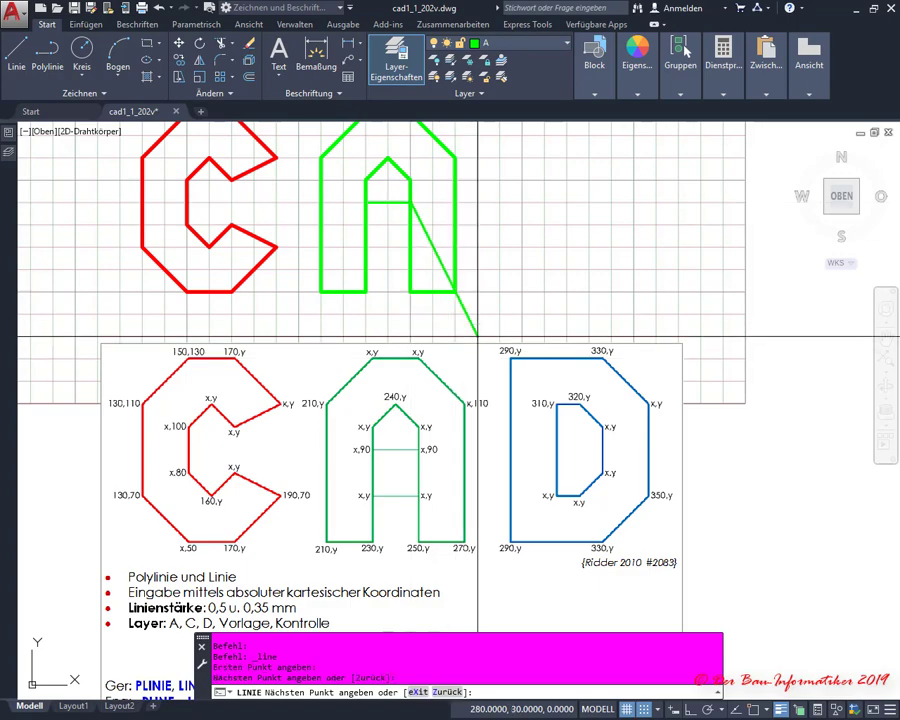
key(Return)
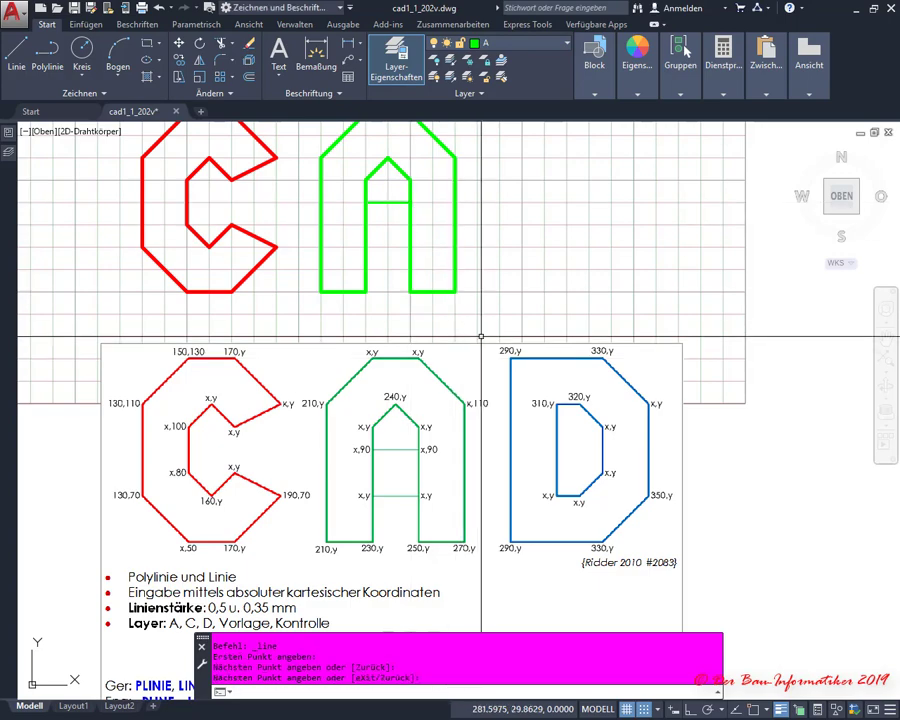
key(Return)
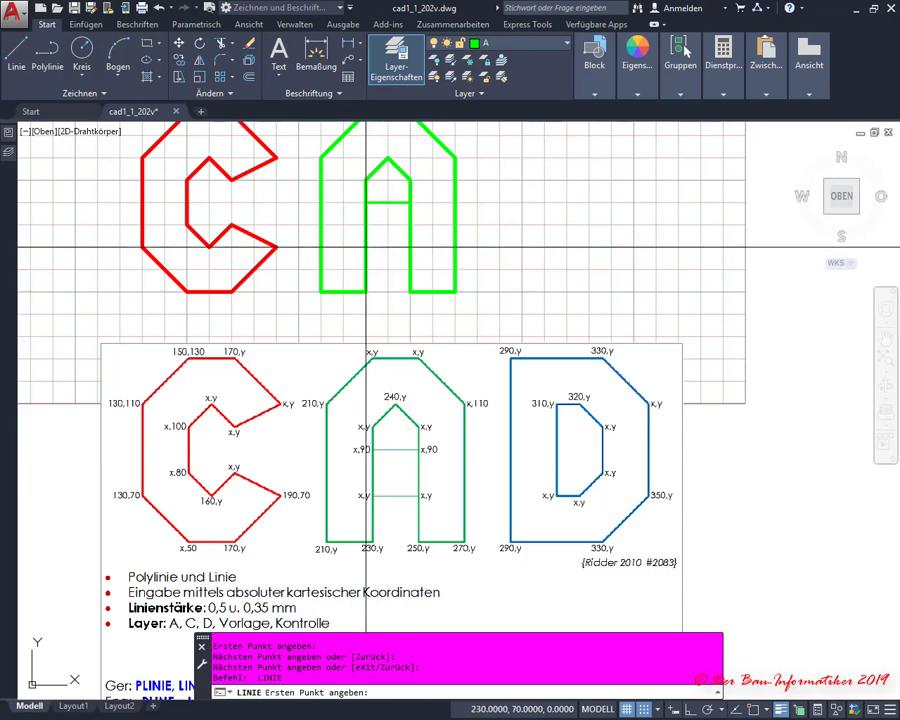
click(366, 247)
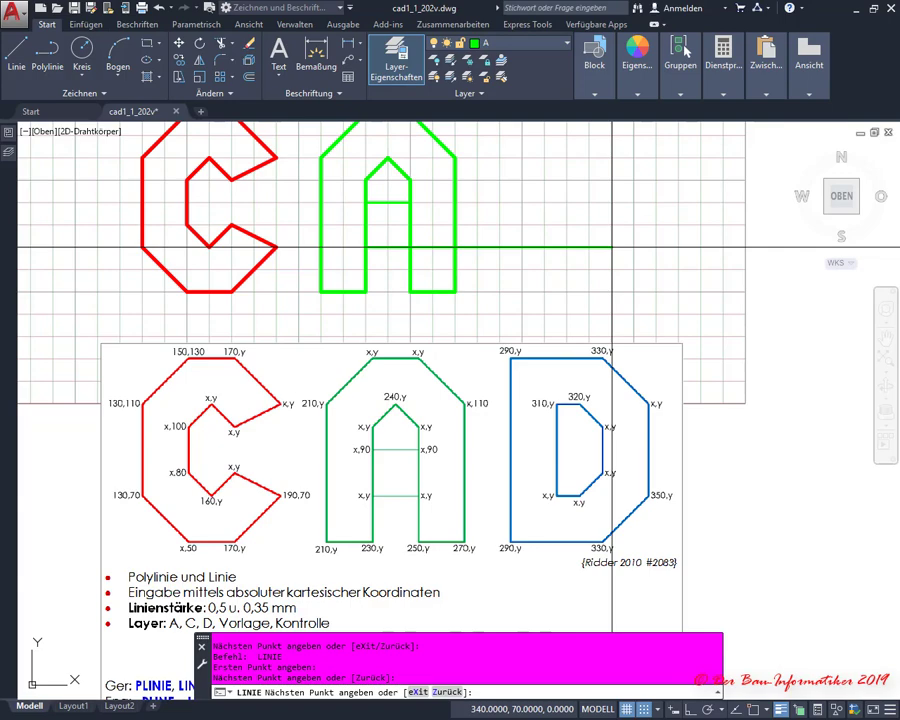
key(Return)
middle_drag(606, 242, 608, 307)
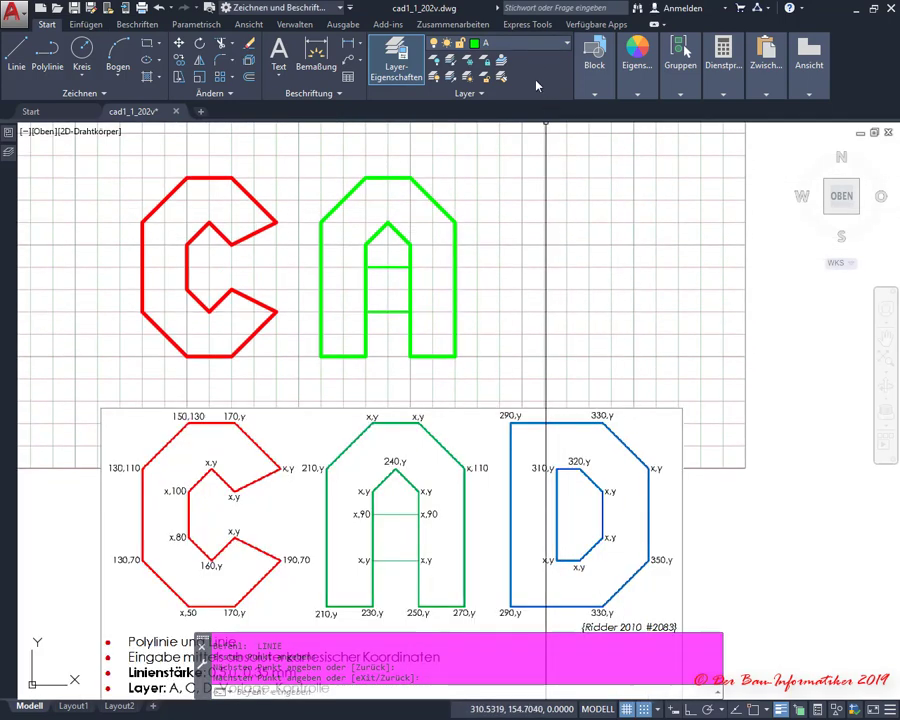
Switch to blue layer D and set the Properties lineweight back to VONLAYER
click(508, 46)
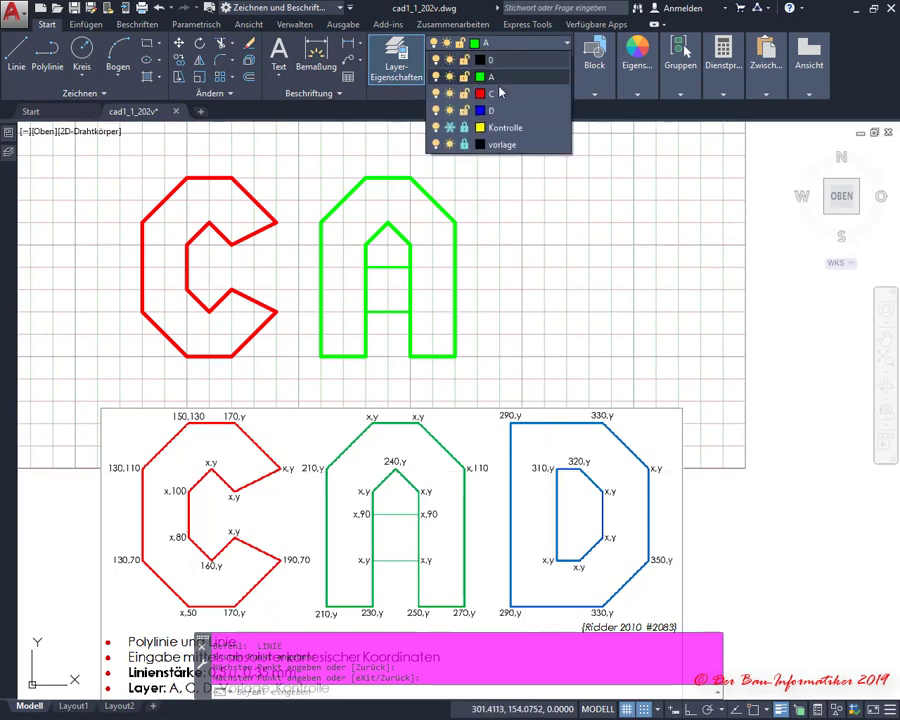
click(503, 108)
click(637, 60)
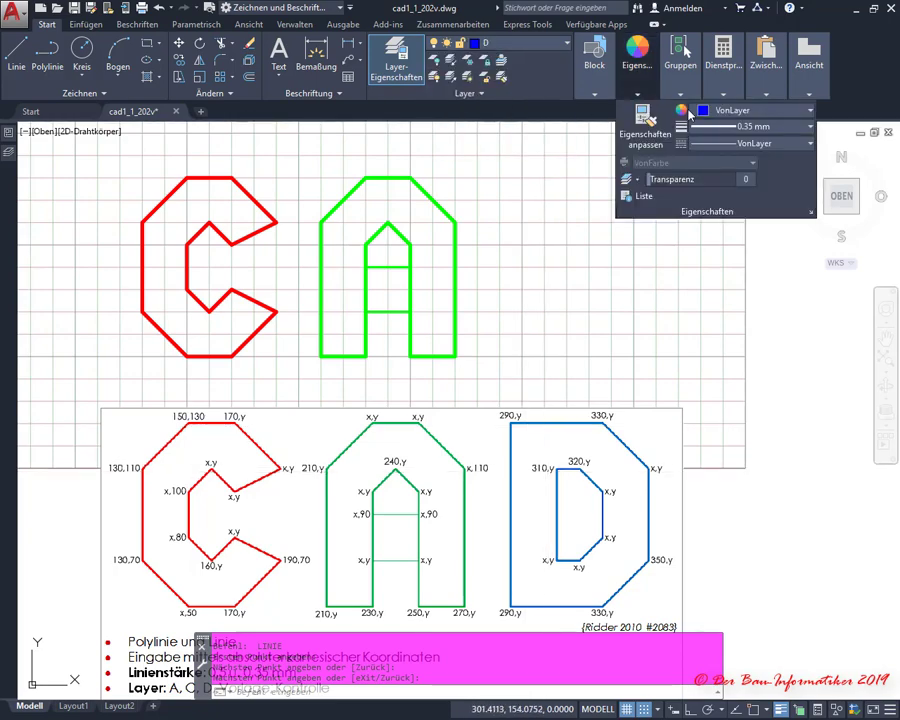
click(739, 128)
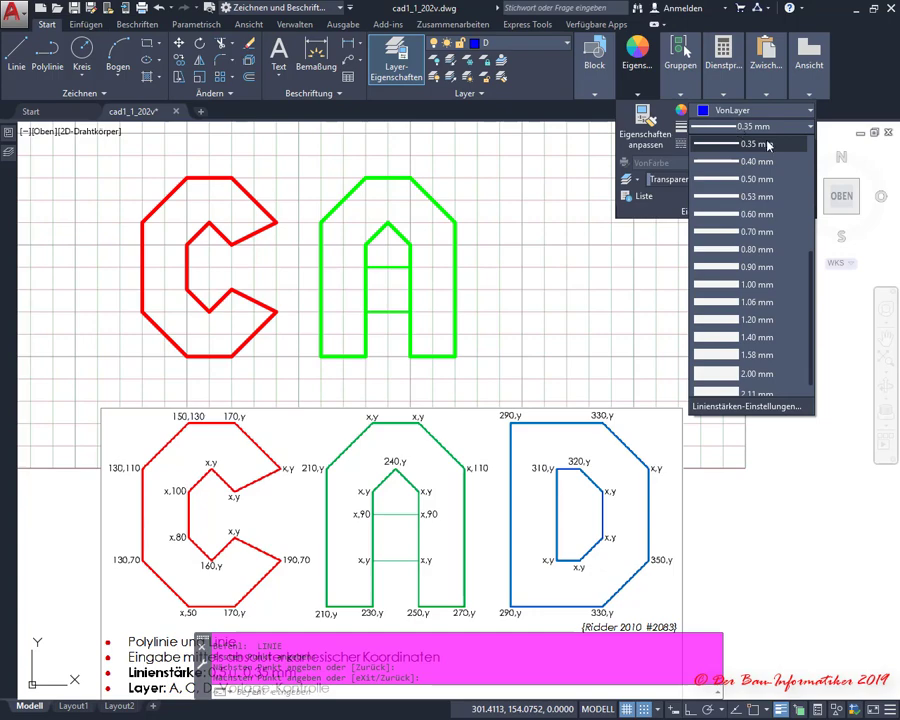
scroll(754, 140, up, 4)
click(756, 143)
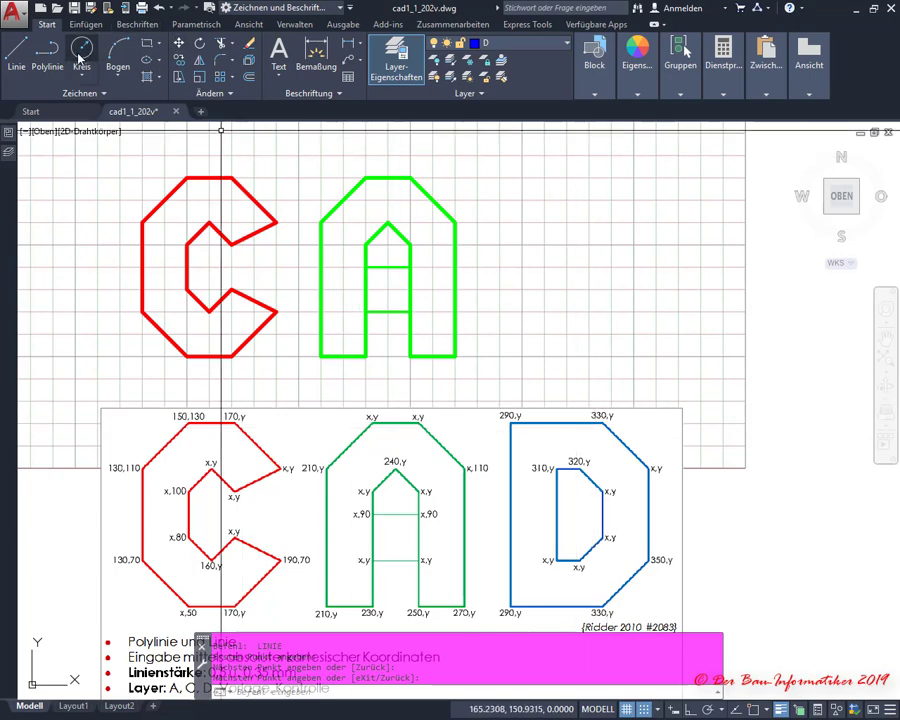
Draw a closed polyline through 290,50, 290,130, 330,130, 350,110 and 330,50 for the D
click(47, 48)
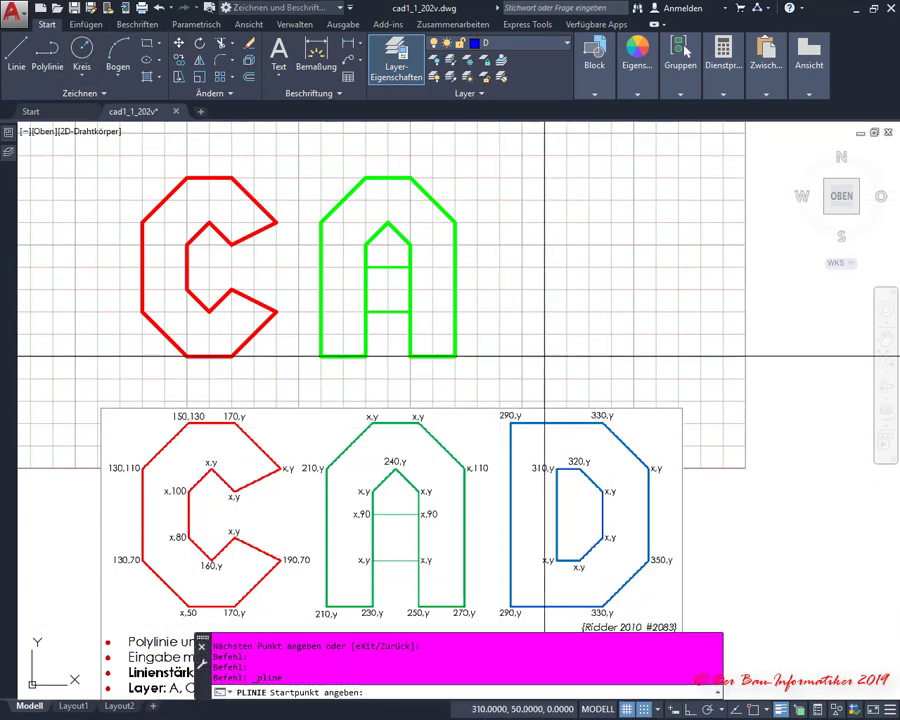
click(500, 356)
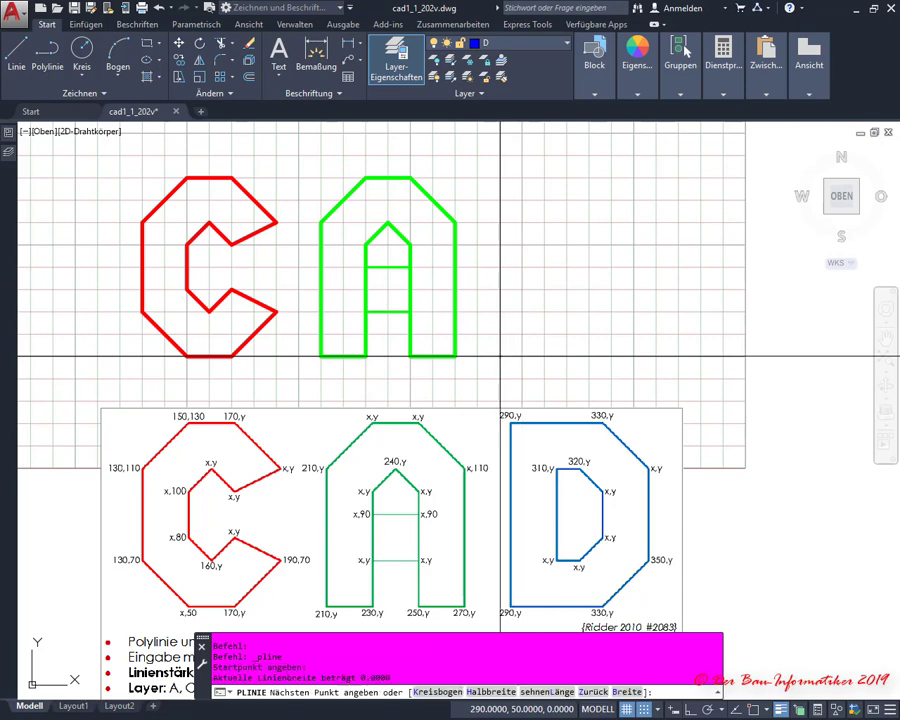
click(500, 178)
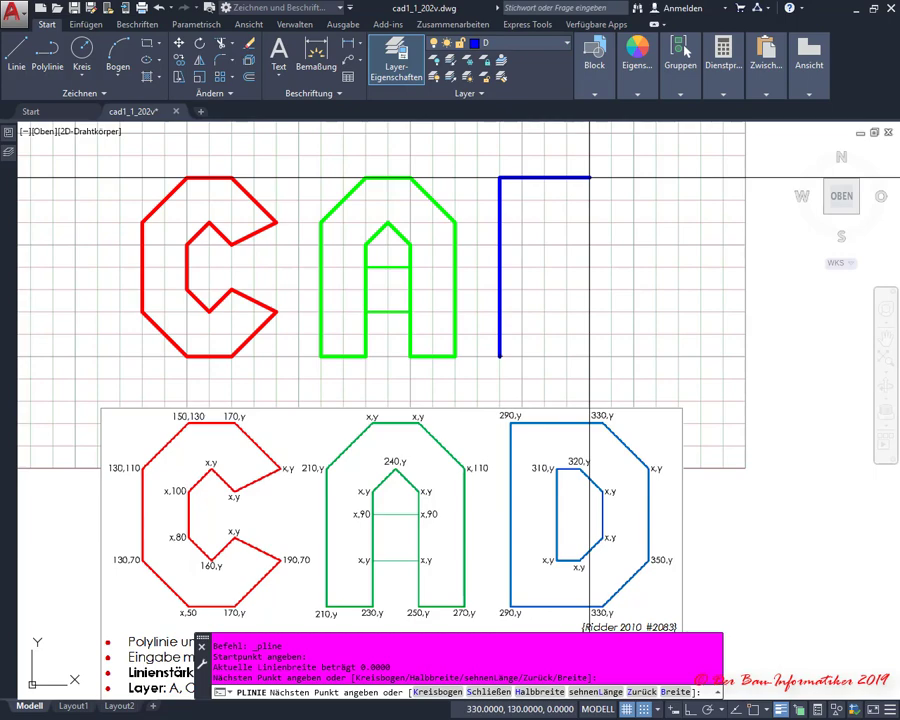
click(590, 178)
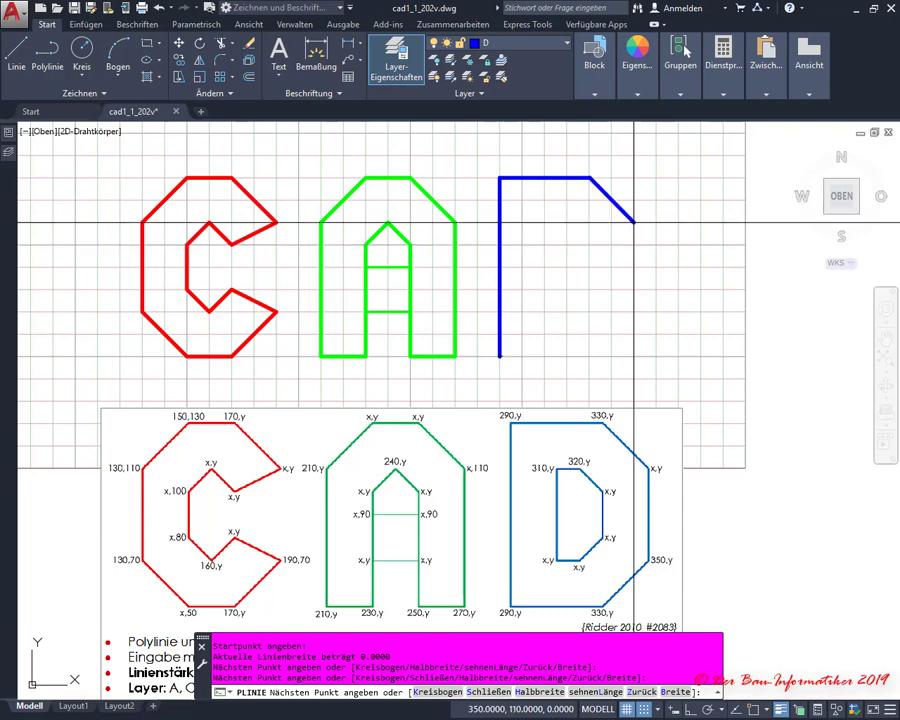
click(633, 222)
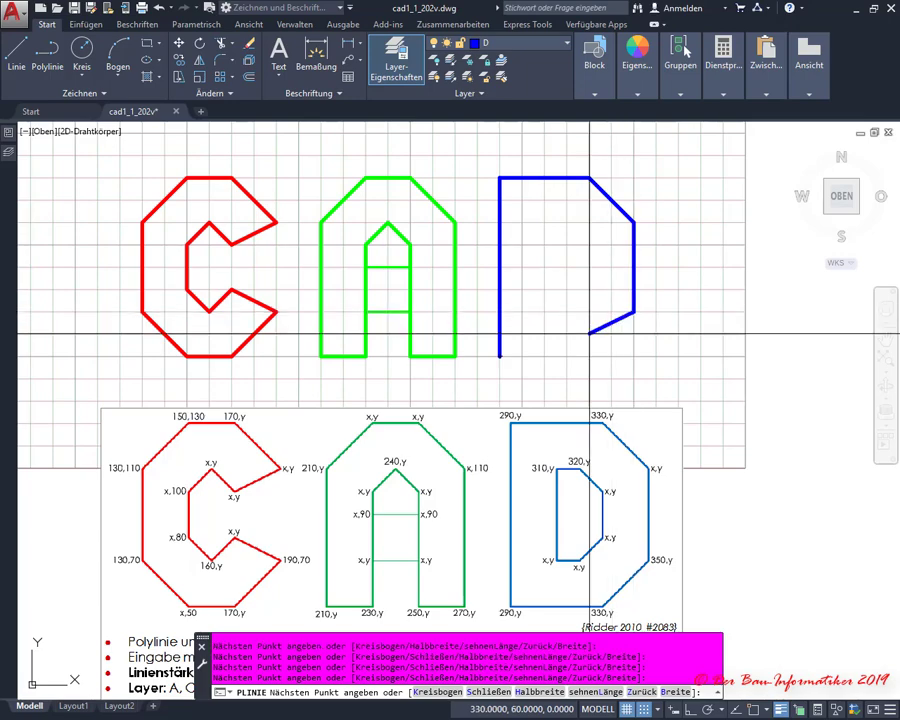
click(589, 356)
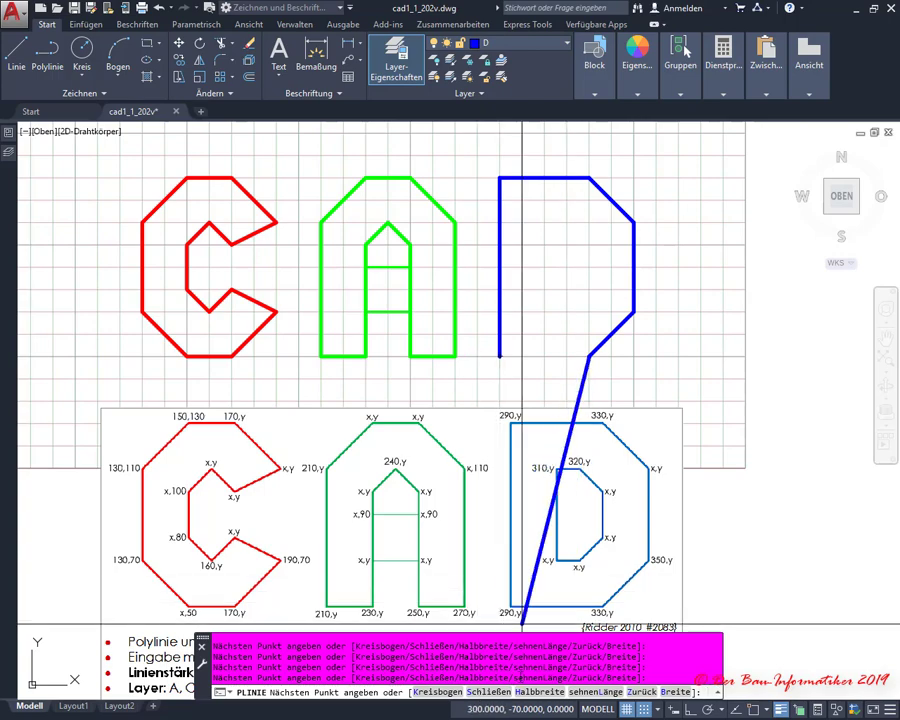
click(489, 692)
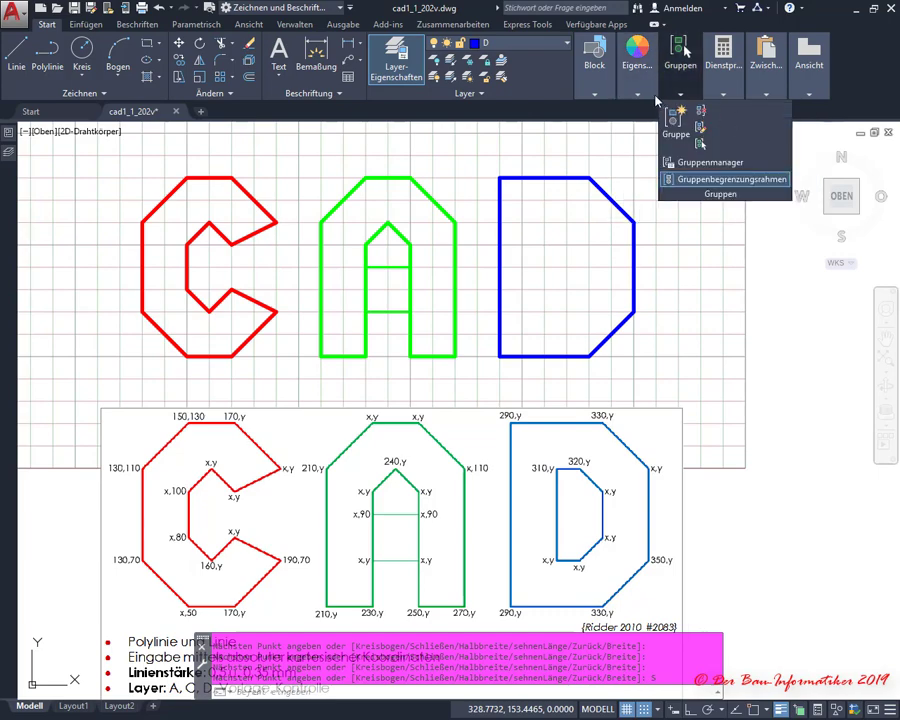
Set the current lineweight to 0.35 mm for the D's inner contour
click(740, 126)
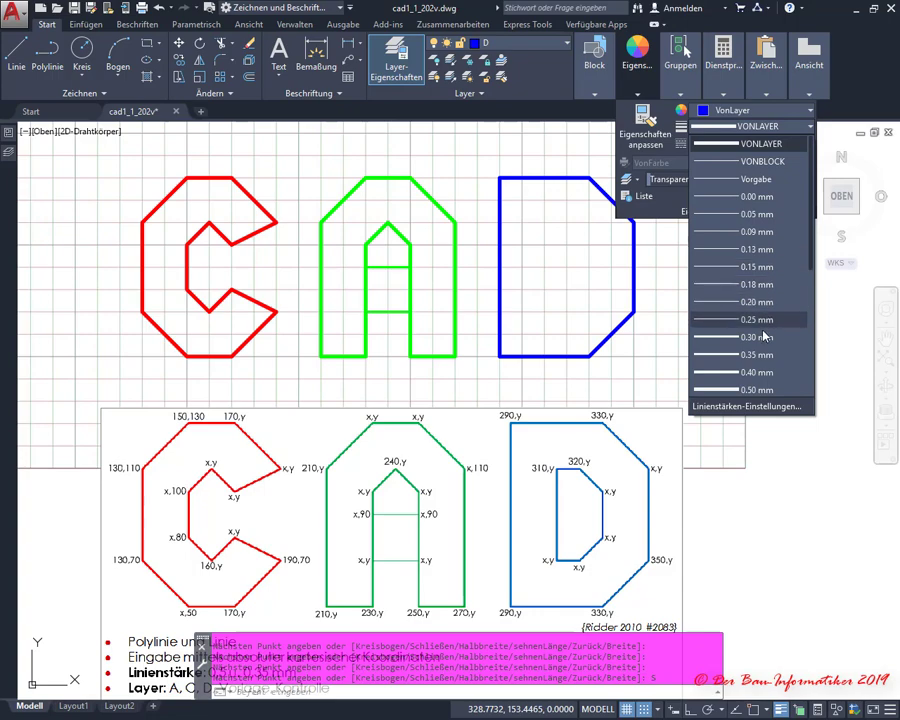
click(760, 354)
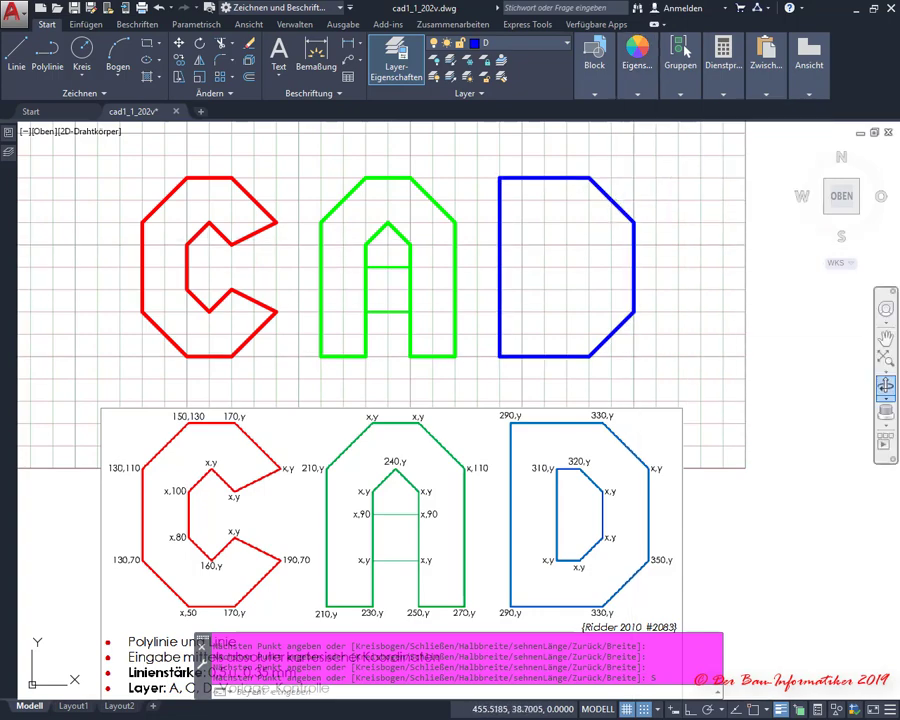
click(45, 48)
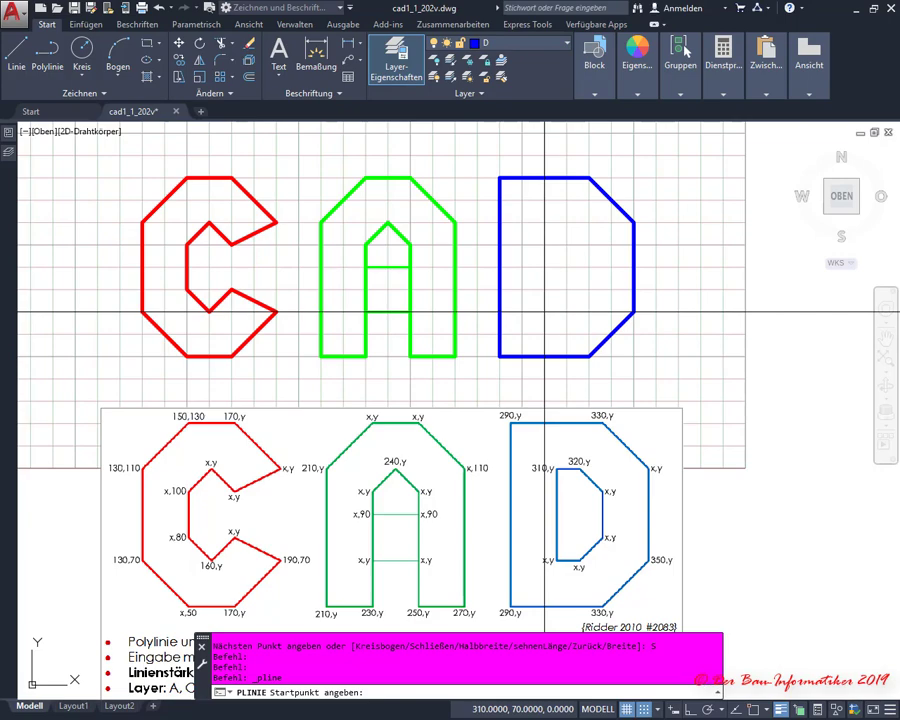
Trace the inner D polyline through 310,70, 310,110, 320,110, 330,100, 330,80 and 320,70, undoing a stray 330,110 vertex
click(544, 312)
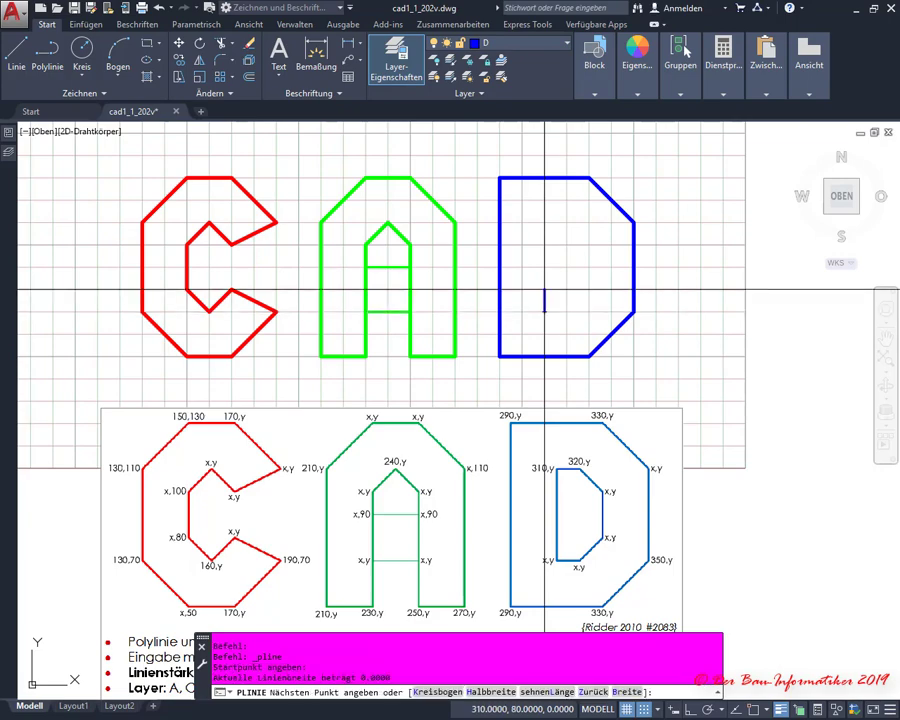
click(544, 222)
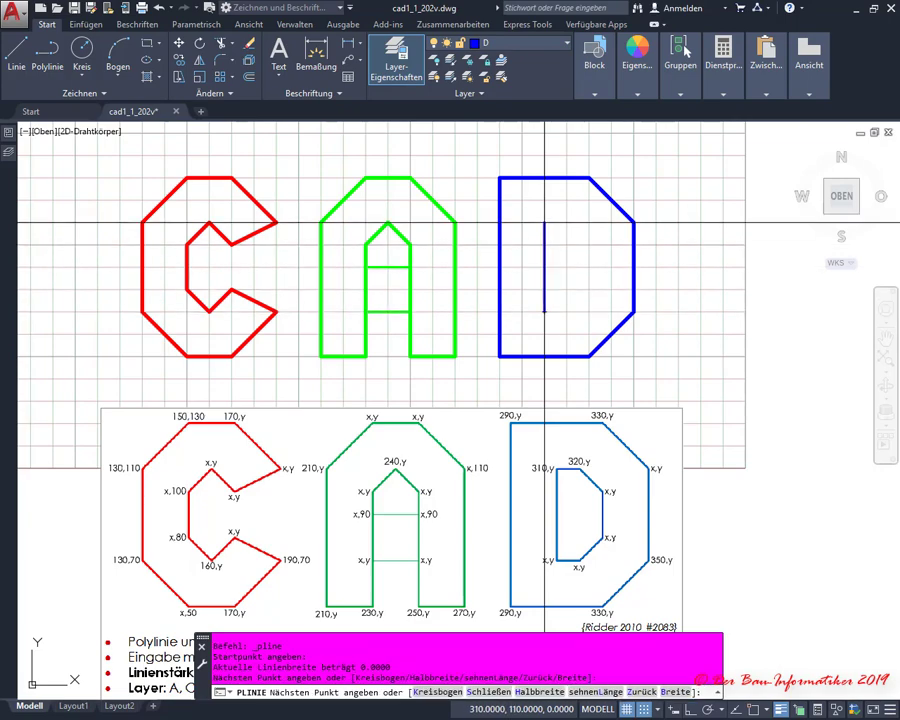
click(589, 222)
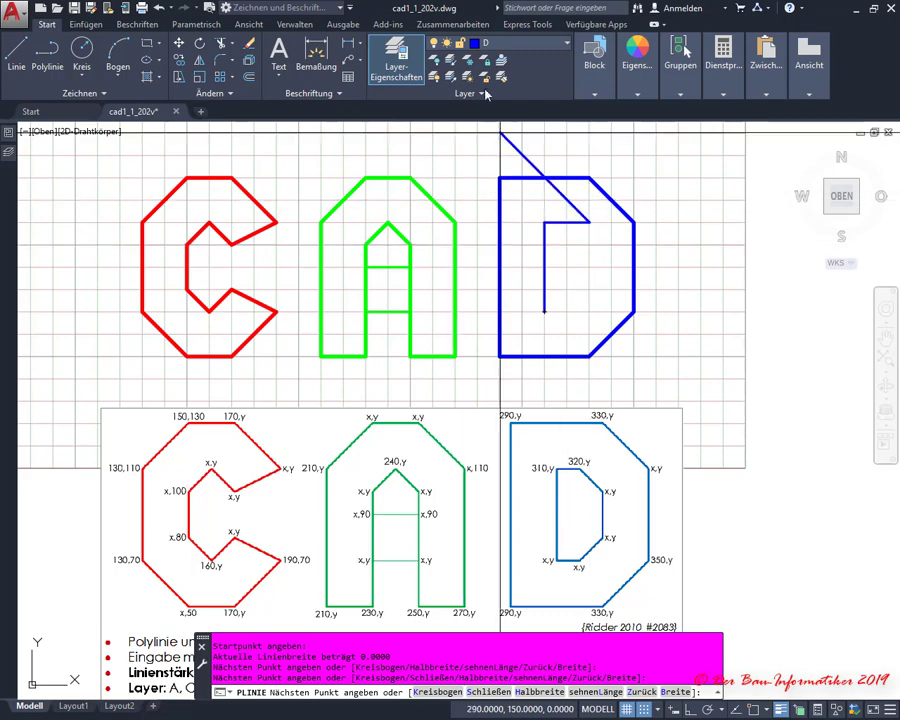
click(641, 693)
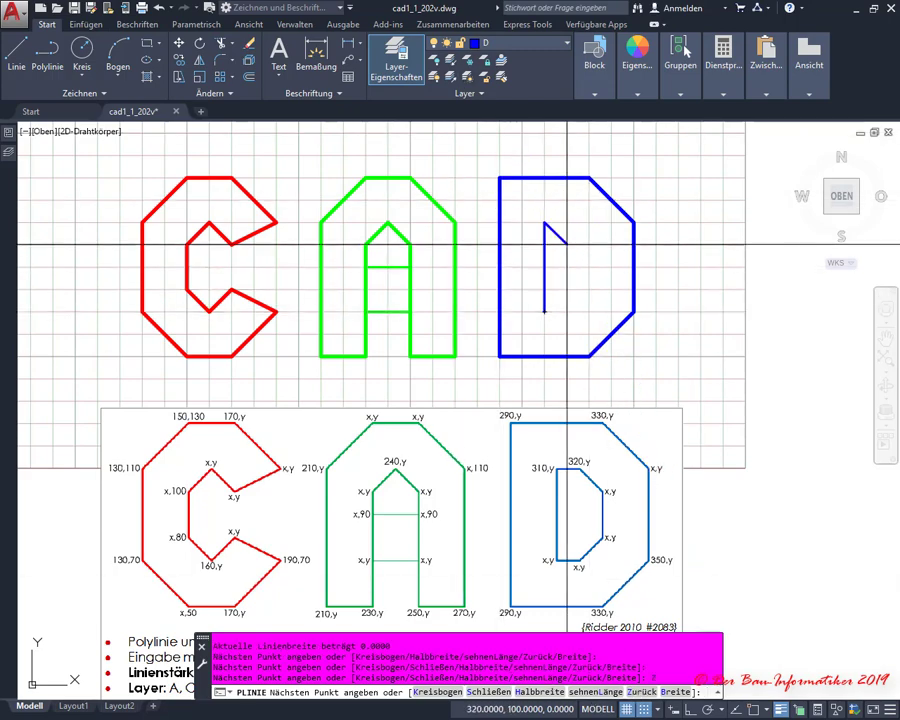
text(Z)
click(567, 222)
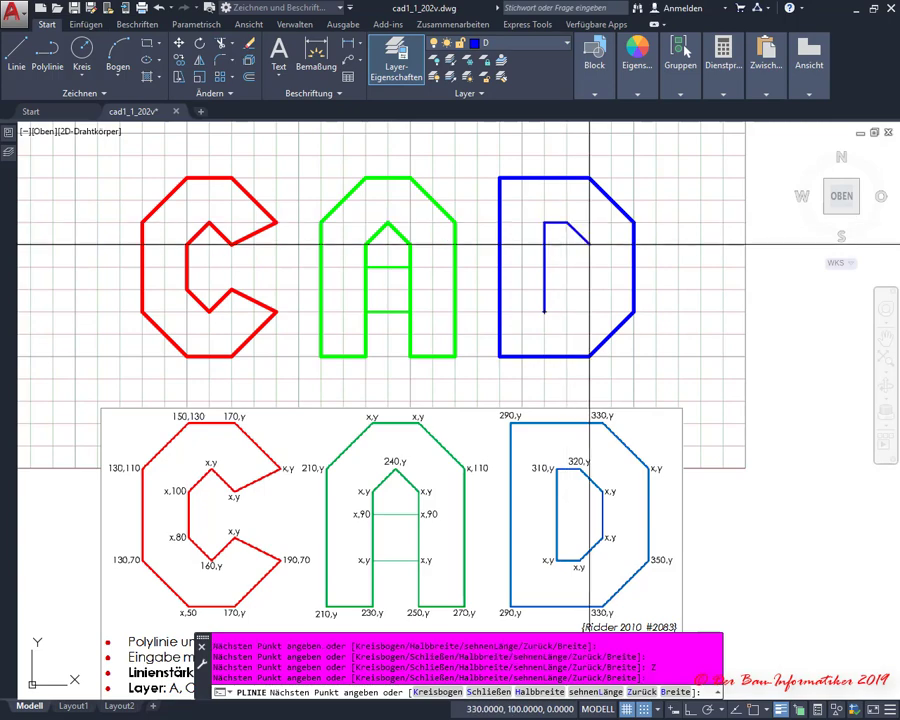
click(589, 244)
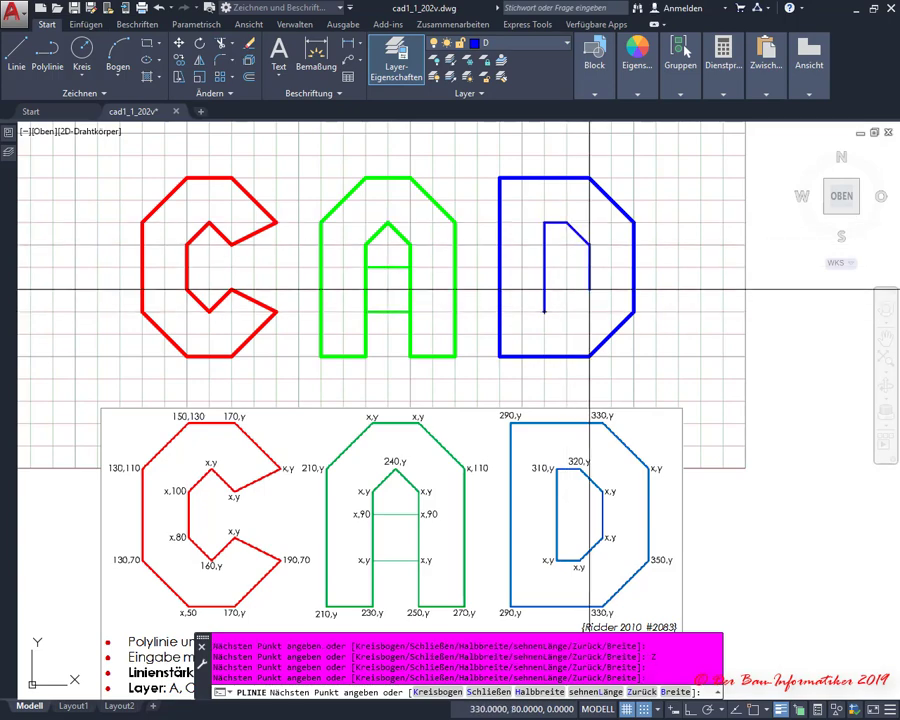
click(589, 290)
click(567, 312)
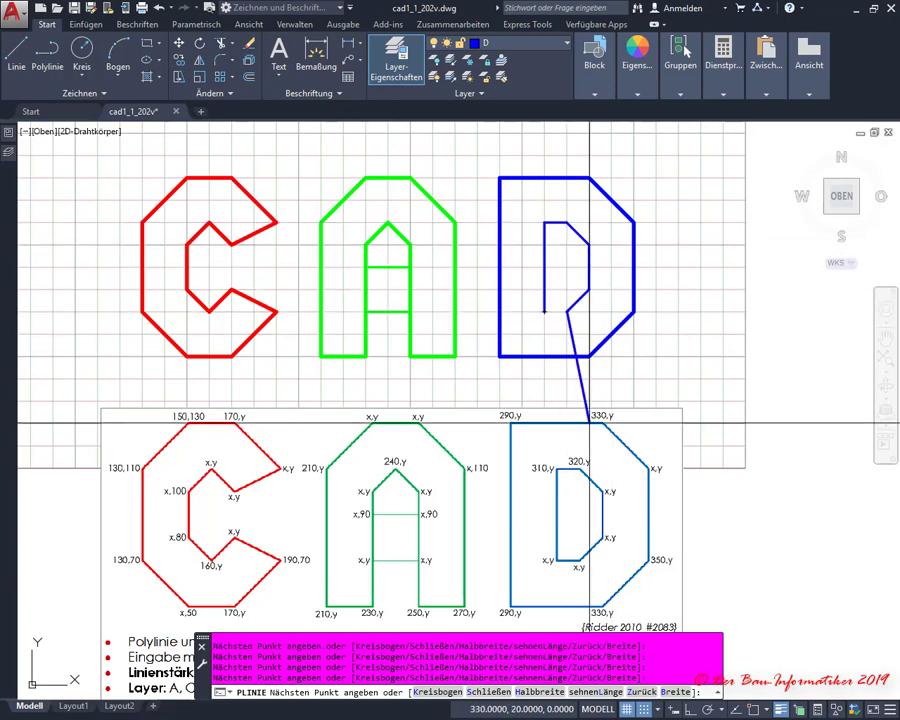